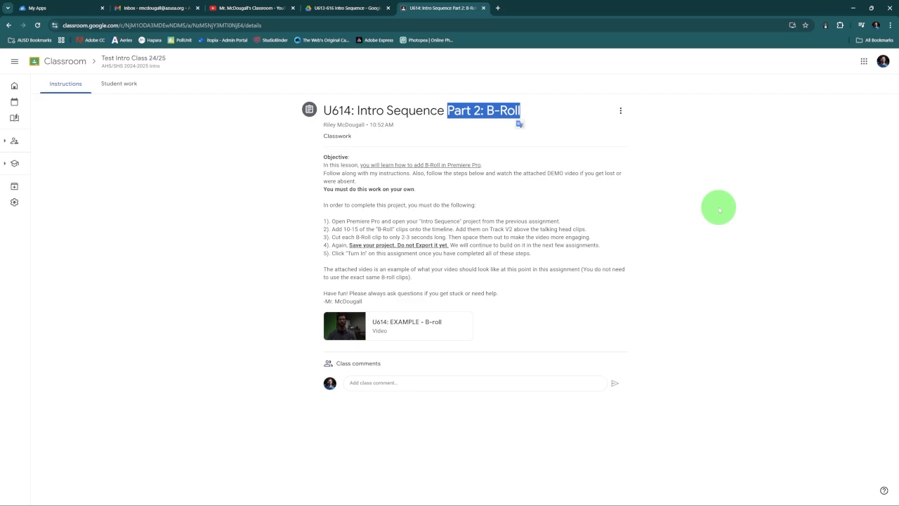
# Review the assignment's note about the attached example video in the U614 B-Roll instructions
pyautogui.click(718, 209)
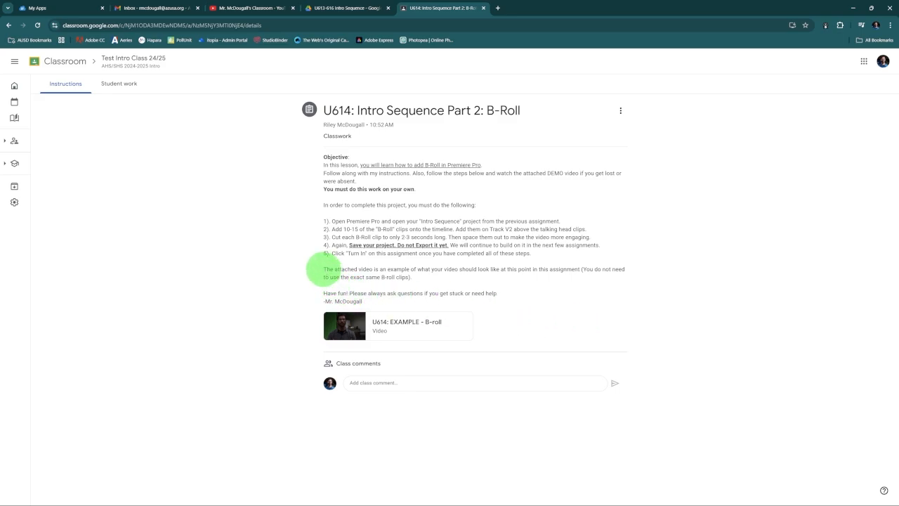
pyautogui.moveTo(323, 269); pyautogui.dragTo(407, 277)
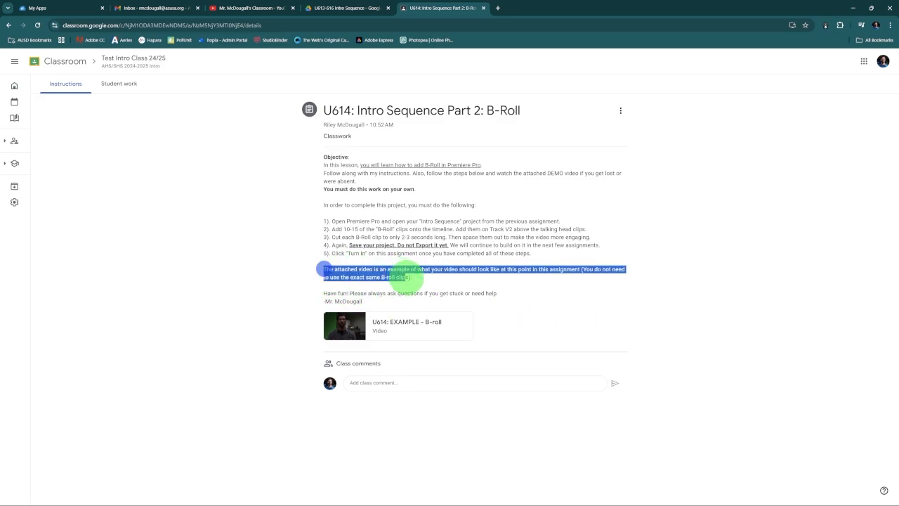
pyautogui.click(648, 330)
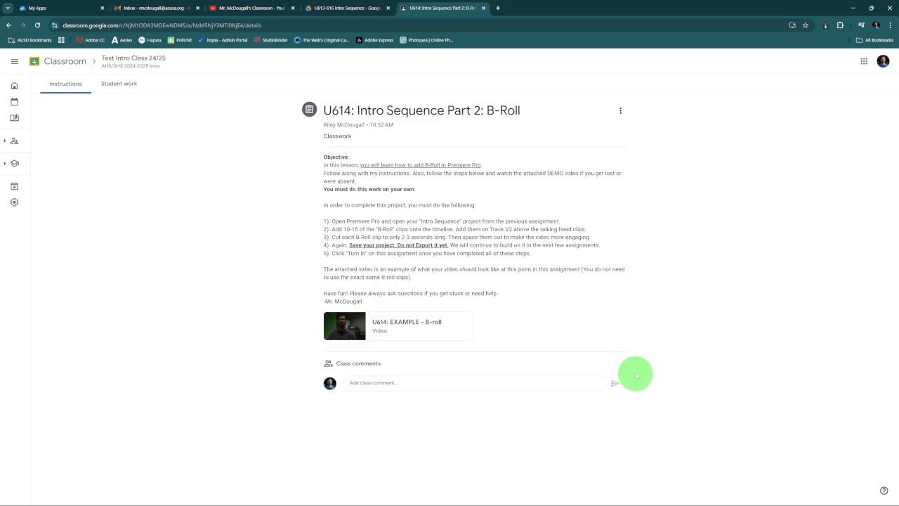
# Switch to Premiere Pro and open the 613 Intro Sequence project from the U614-617 Intro Sequence folder
pyautogui.click(535, 493)
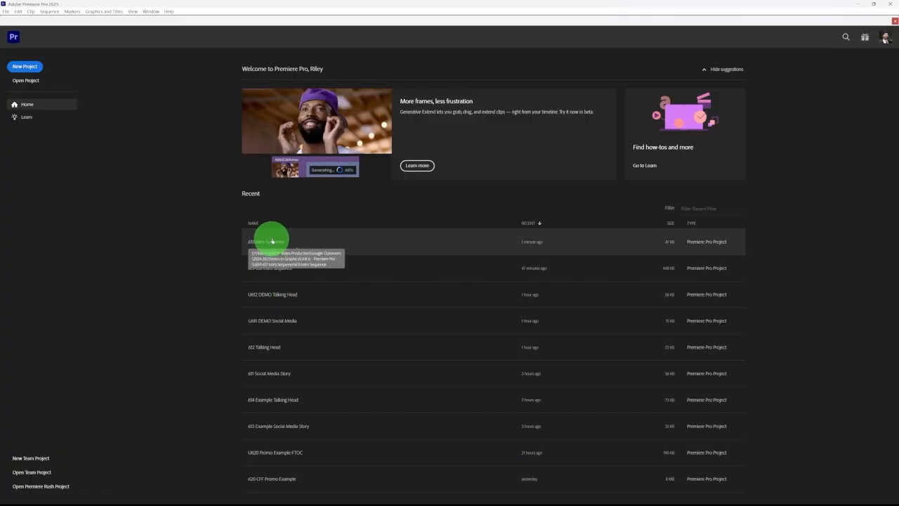
pyautogui.moveTo(204, 503)
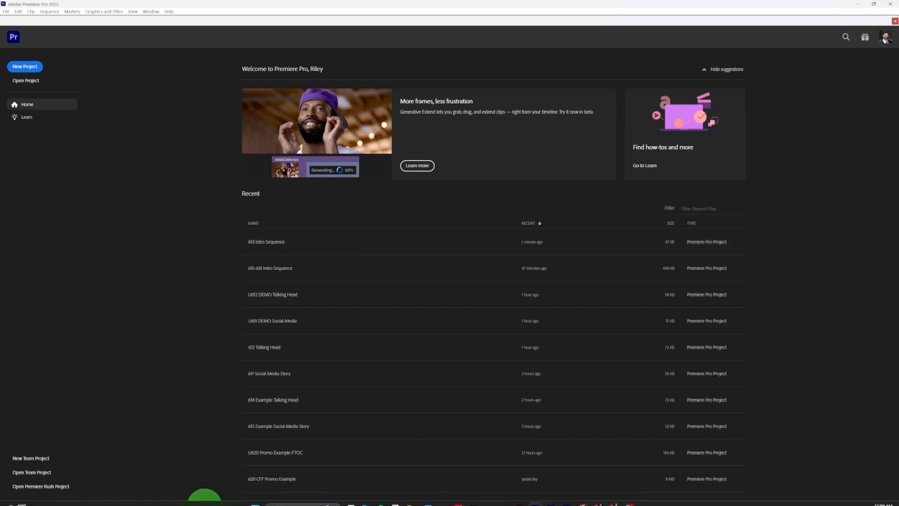
pyautogui.moveTo(411, 499)
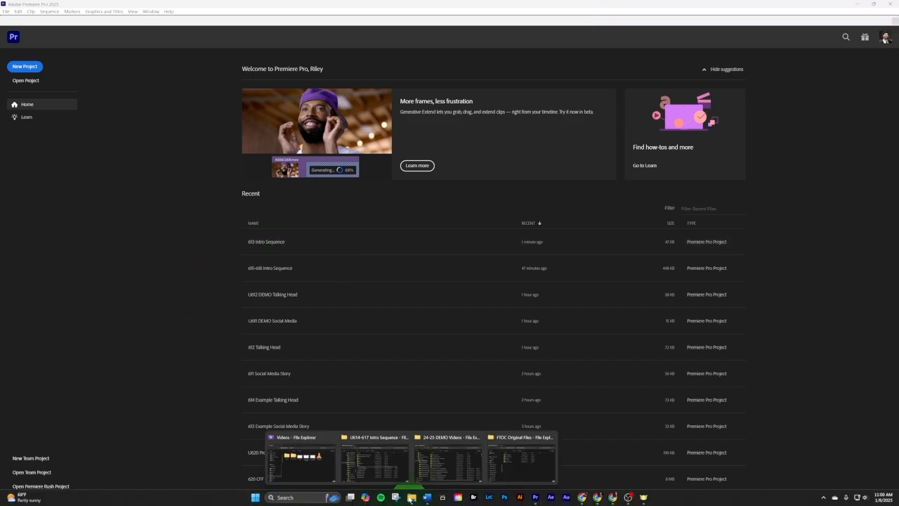
pyautogui.click(353, 464)
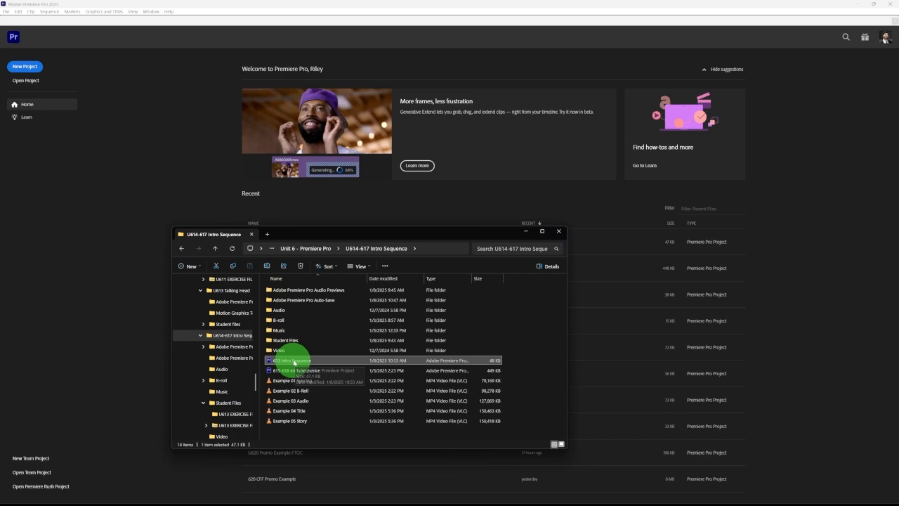
pyautogui.doubleClick(296, 360)
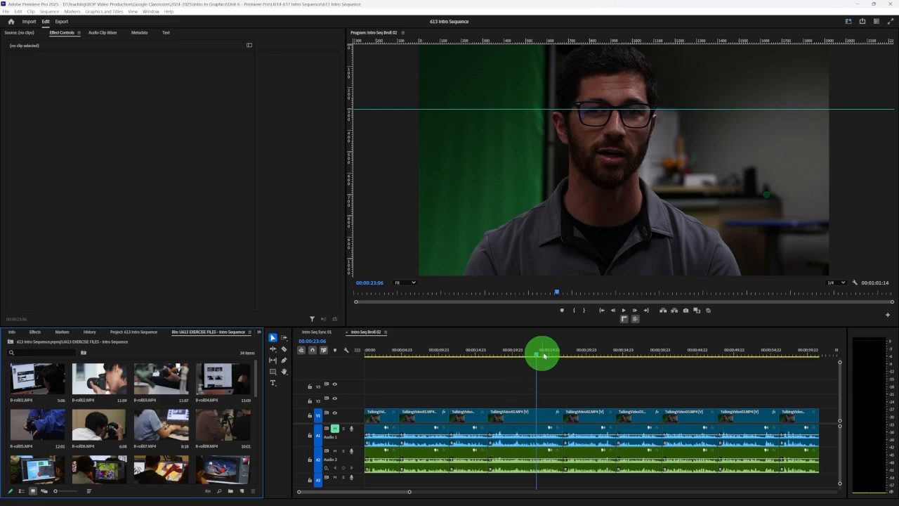
# Turn off the rulers and guides in the program monitor of the Intro Seq Broll 02 sequence
pyautogui.click(560, 354)
pyautogui.moveTo(559, 354)
pyautogui.mouseDown()
pyautogui.moveTo(570, 353)
pyautogui.moveTo(553, 351)
pyautogui.mouseUp()
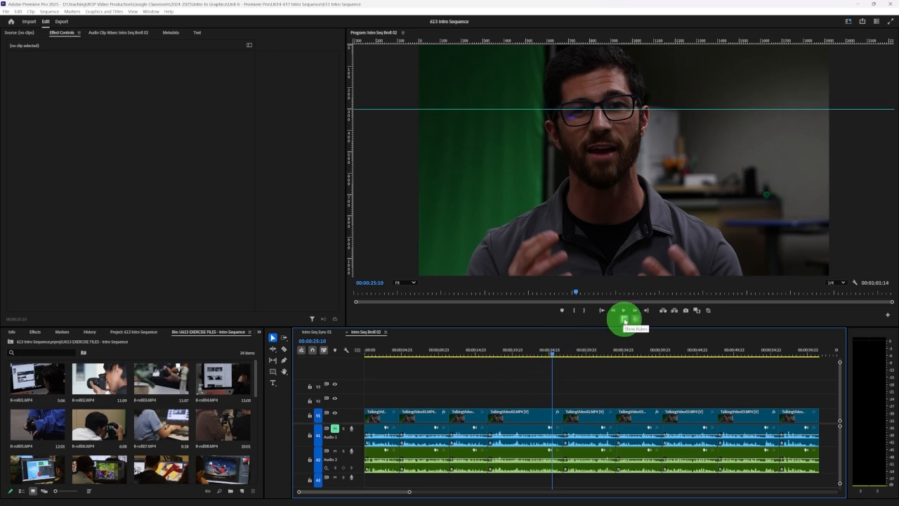
pyautogui.click(624, 320)
pyautogui.click(635, 321)
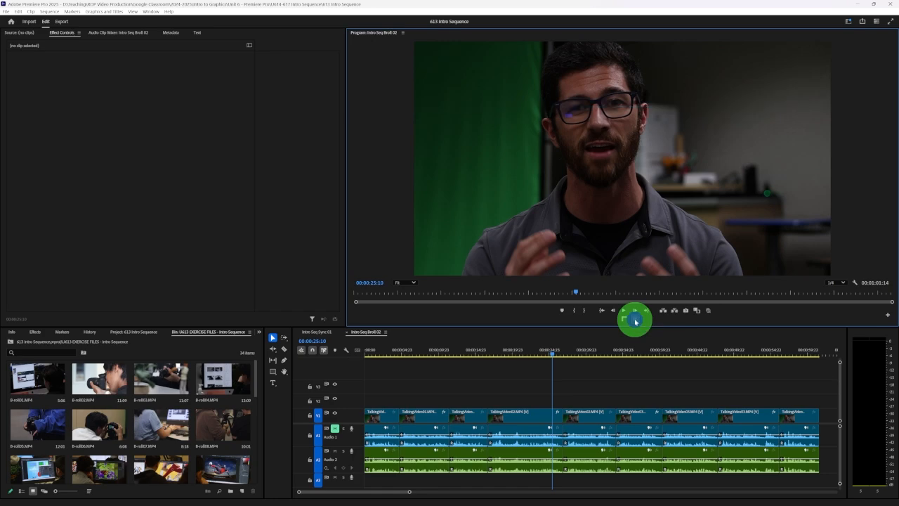
# Play the talking-head sequence from the beginning and check the frames around the first cuts
pyautogui.click(375, 355)
pyautogui.moveTo(375, 356); pyautogui.dragTo(365, 354)
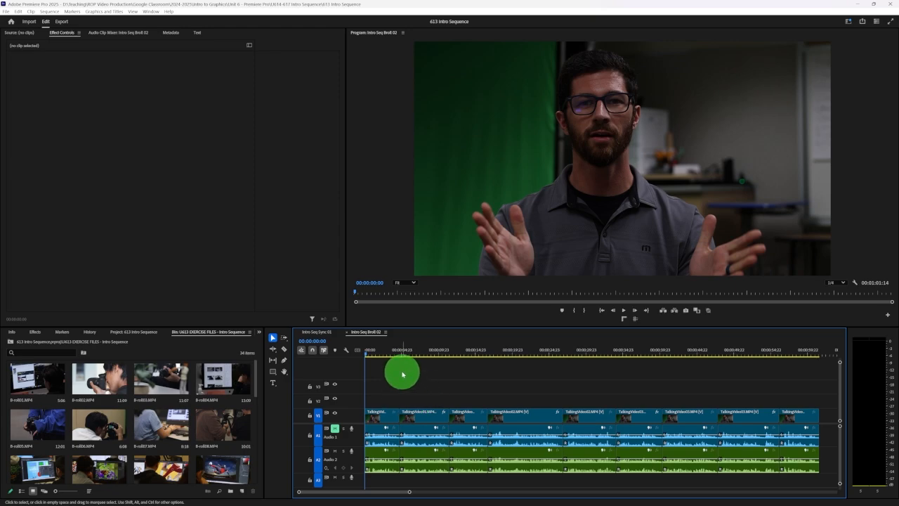
pyautogui.press('space')
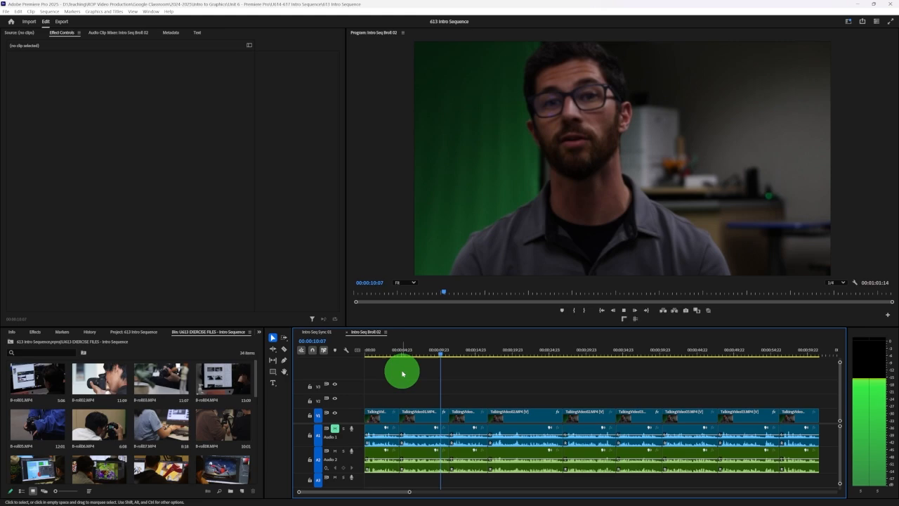
pyautogui.press('space')
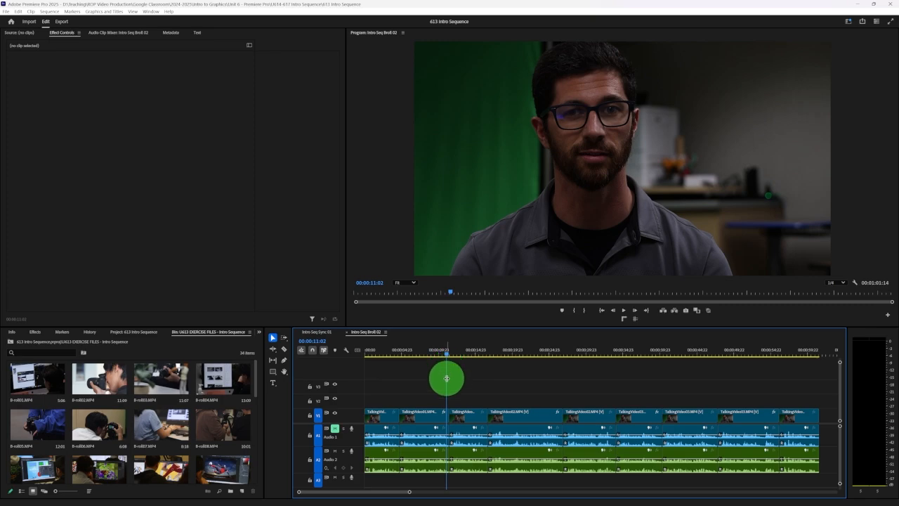
pyautogui.click(402, 350)
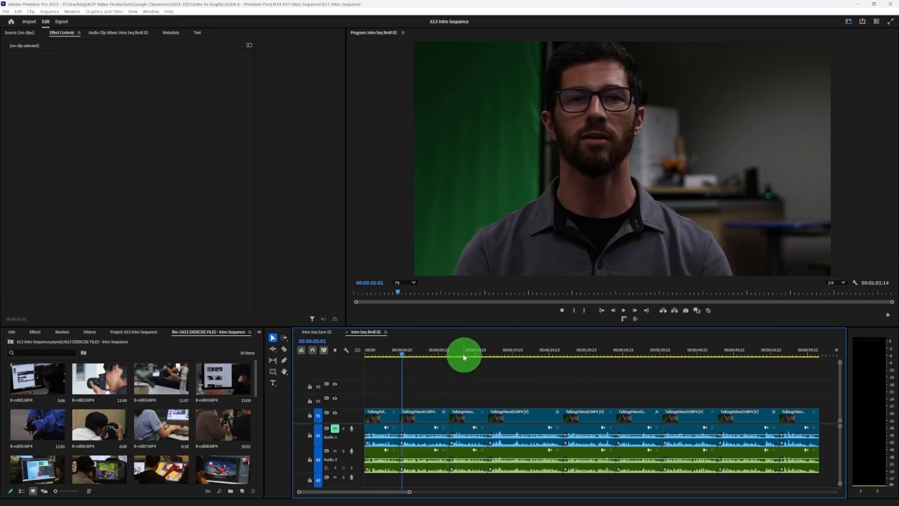
pyautogui.click(425, 353)
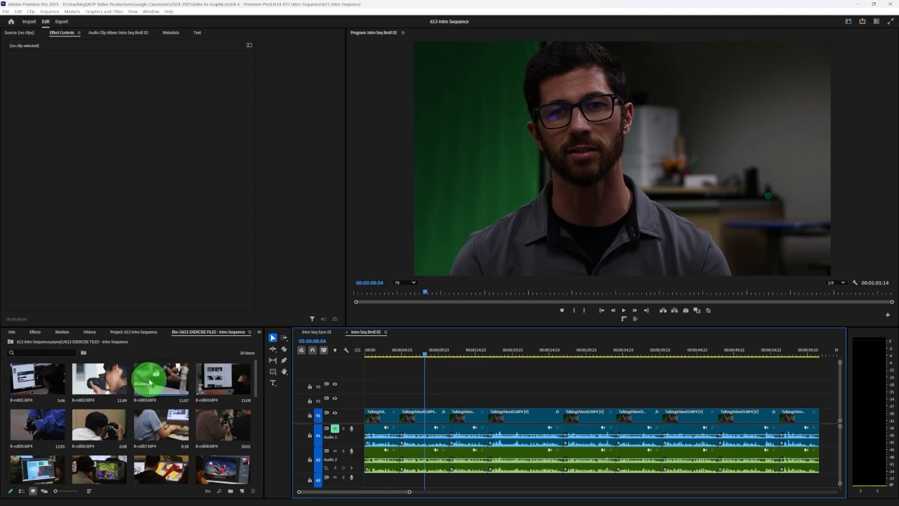
# Browse the B-roll clips in the exercise files bin and scrub through B-roll02.MP4 in the source monitor
pyautogui.scroll(-1, 192, 384)
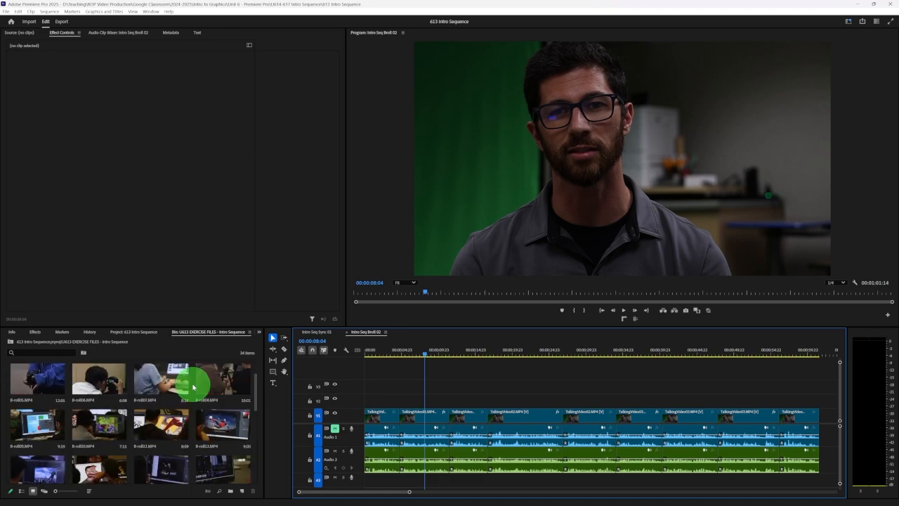
pyautogui.scroll(-1, 193, 387)
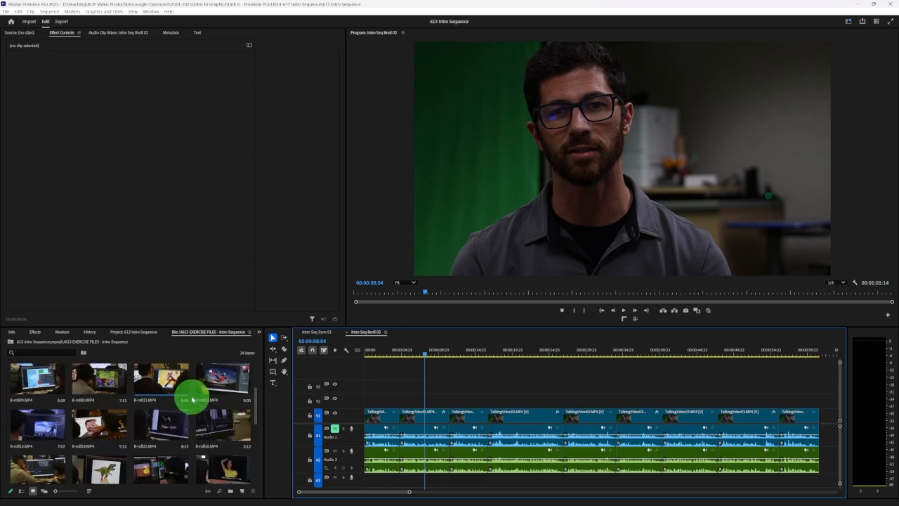
pyautogui.scroll(2, 192, 399)
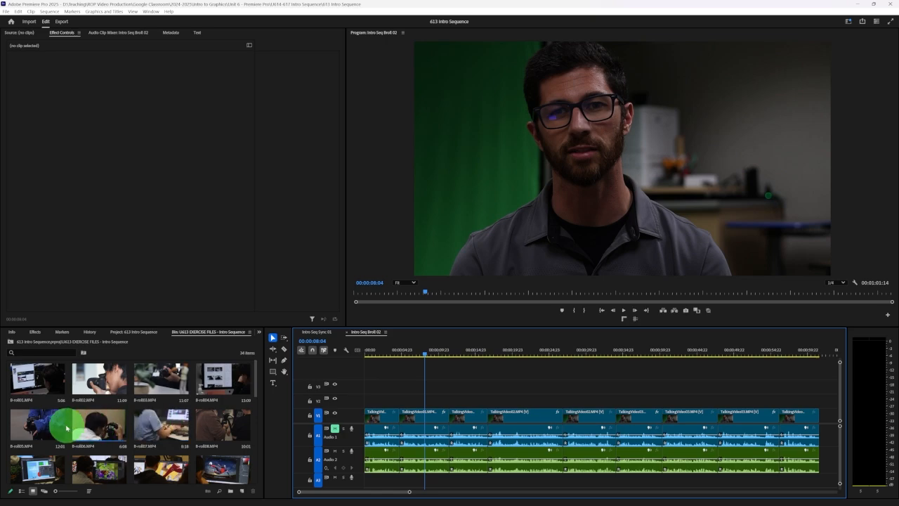
pyautogui.scroll(-1, 52, 426)
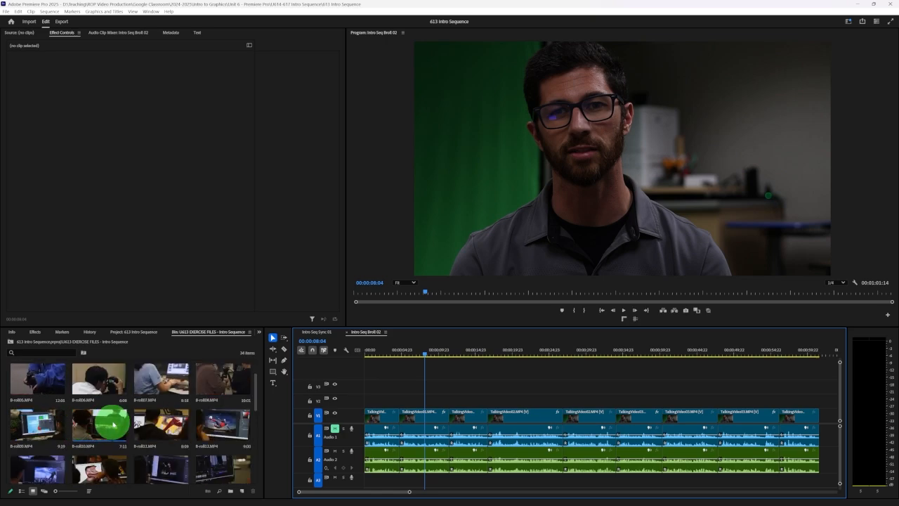
pyautogui.scroll(1, 135, 422)
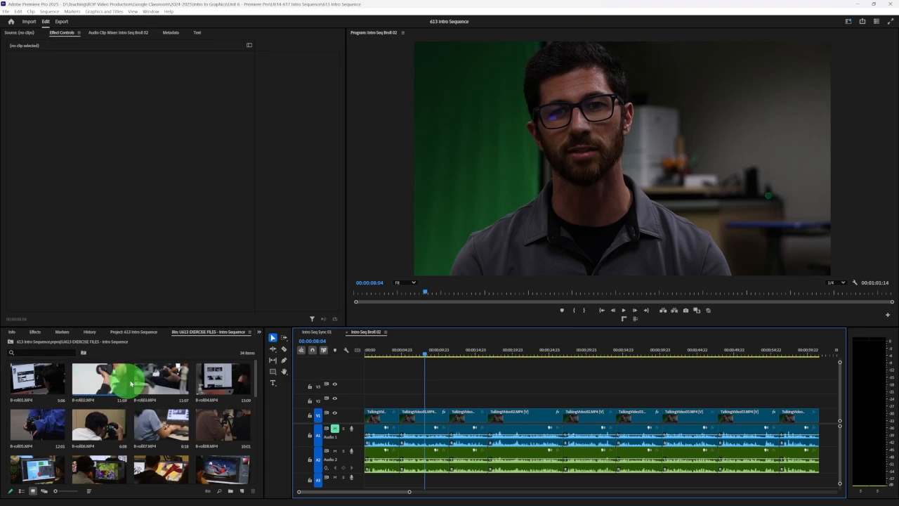
pyautogui.doubleClick(87, 383)
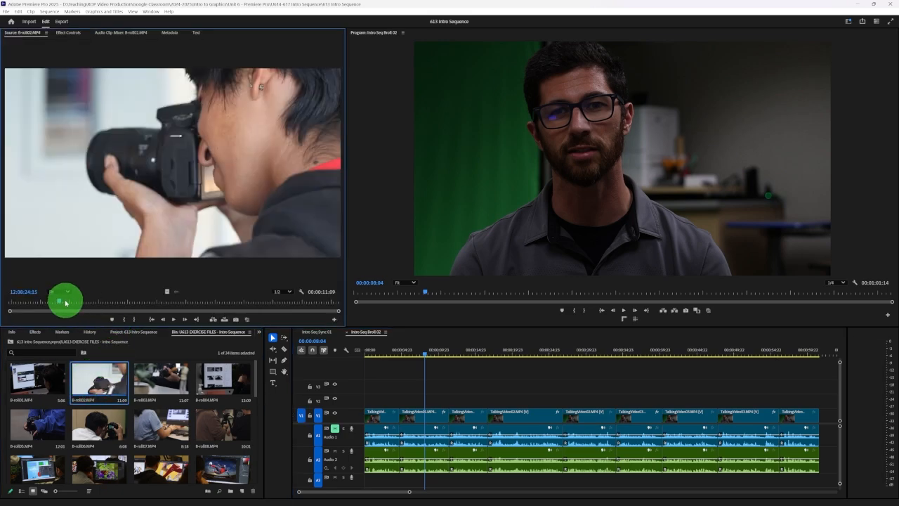
pyautogui.moveTo(60, 302); pyautogui.dragTo(245, 297)
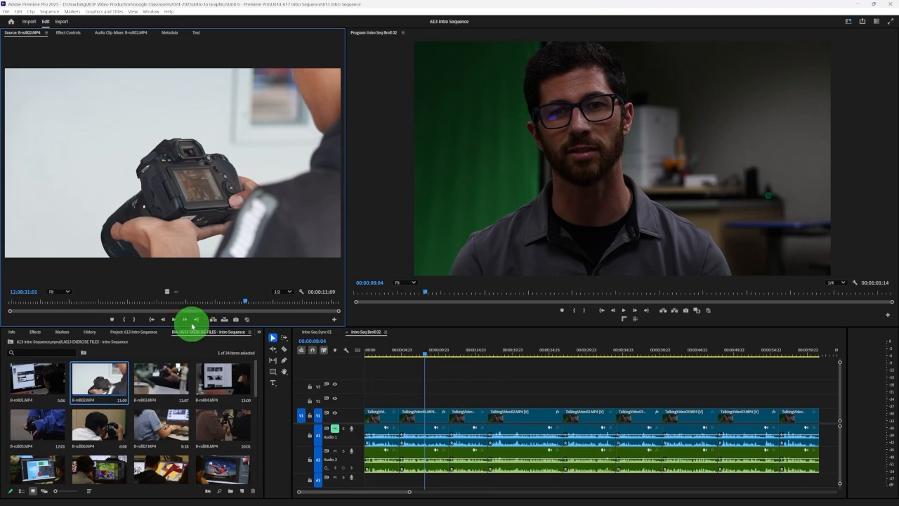
# Place B-roll02.MP4 on track V2 near the start of the second talking-head clip and play that section
pyautogui.click(122, 375)
pyautogui.moveTo(123, 374); pyautogui.dragTo(404, 405)
pyautogui.moveTo(401, 355); pyautogui.dragTo(392, 356)
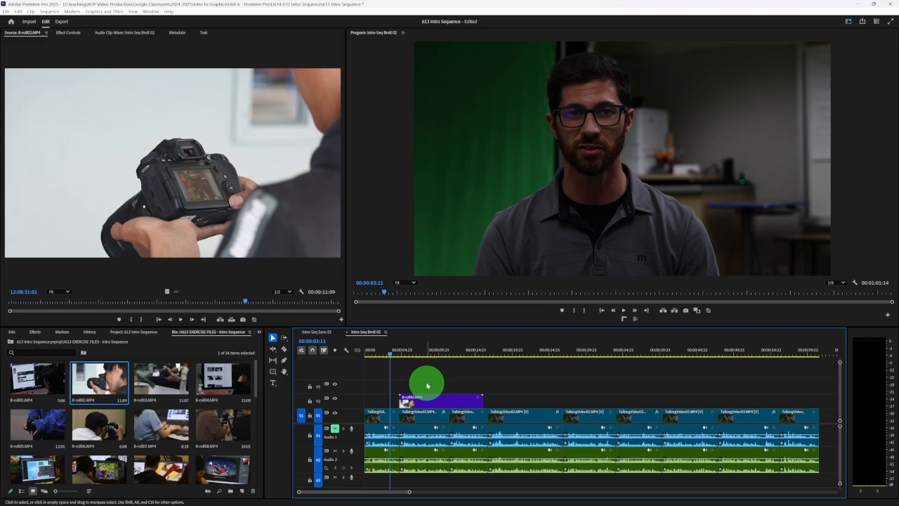
pyautogui.press('space')
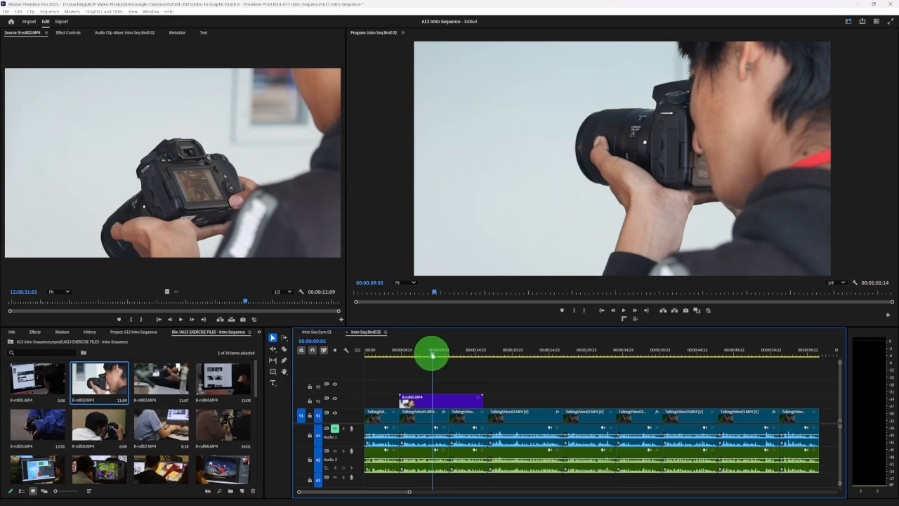
# Trim B-roll02.MP4 on V2 to the part between 00:00:10:15 and 00:00:12:17 and move it to start at about 00:00:04:02
pyautogui.moveTo(431, 354); pyautogui.dragTo(442, 354)
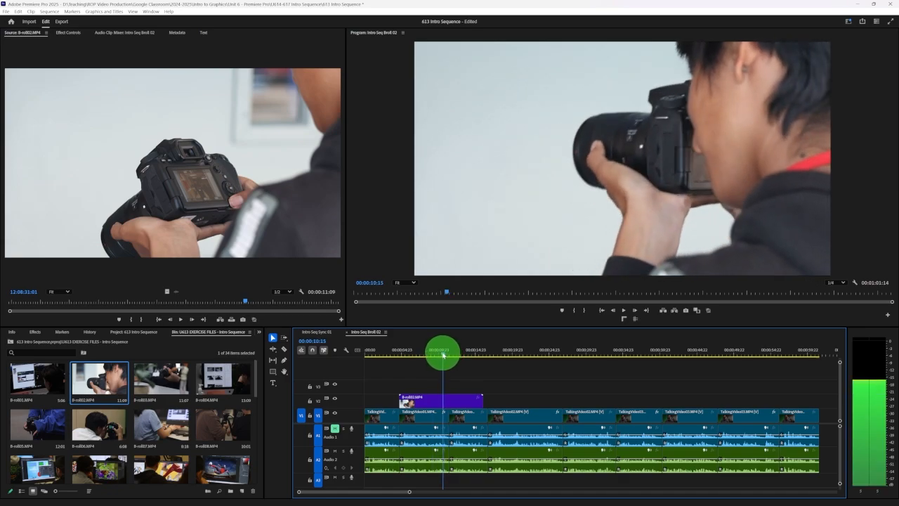
pyautogui.click(401, 398)
pyautogui.moveTo(401, 398); pyautogui.dragTo(442, 395)
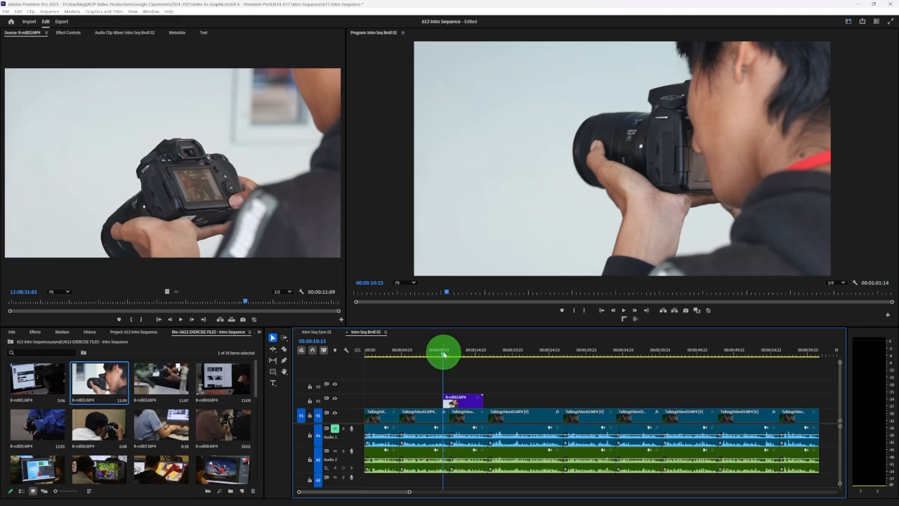
pyautogui.moveTo(443, 354); pyautogui.dragTo(460, 352)
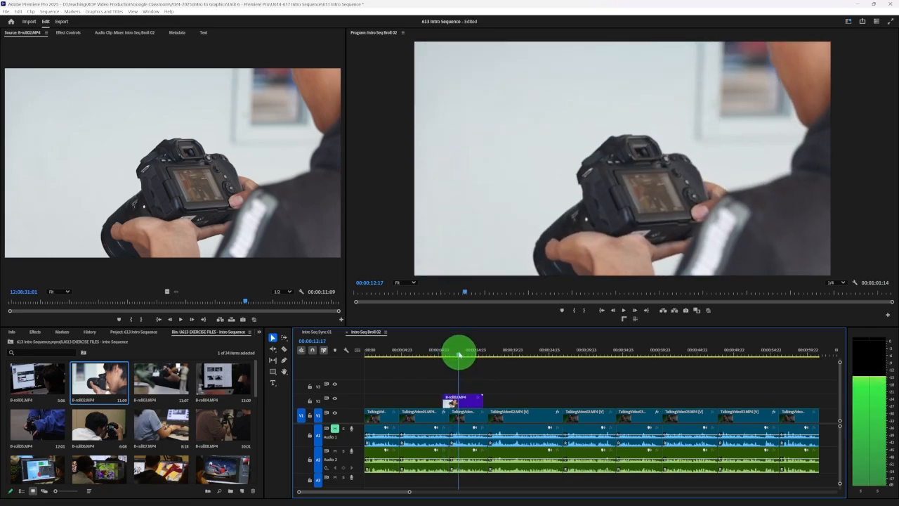
pyautogui.moveTo(481, 397); pyautogui.dragTo(400, 400)
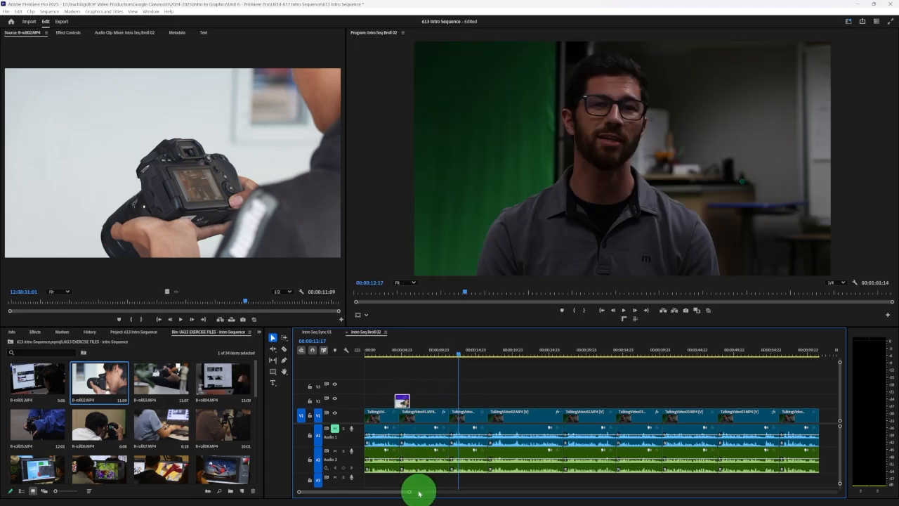
# Play the timeline across the trimmed B-roll02.MP4 clip to check how it covers the first talking-head cut
pyautogui.moveTo(409, 491); pyautogui.dragTo(375, 489)
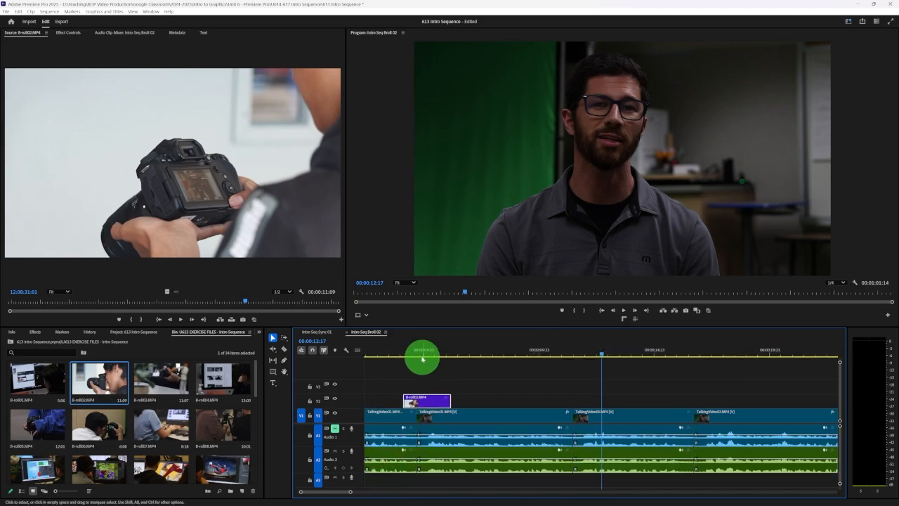
pyautogui.moveTo(422, 356); pyautogui.dragTo(404, 353)
pyautogui.scroll(2, 476, 367)
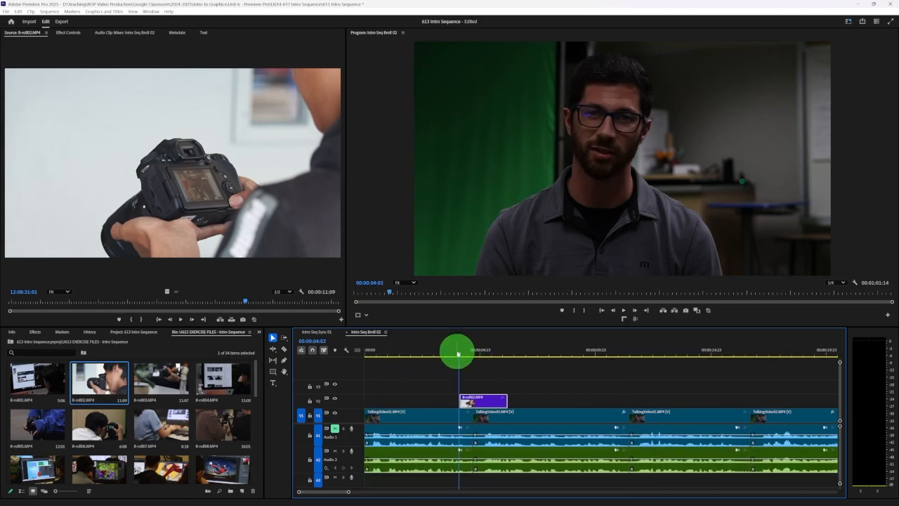
pyautogui.click(458, 352)
pyautogui.click(467, 353)
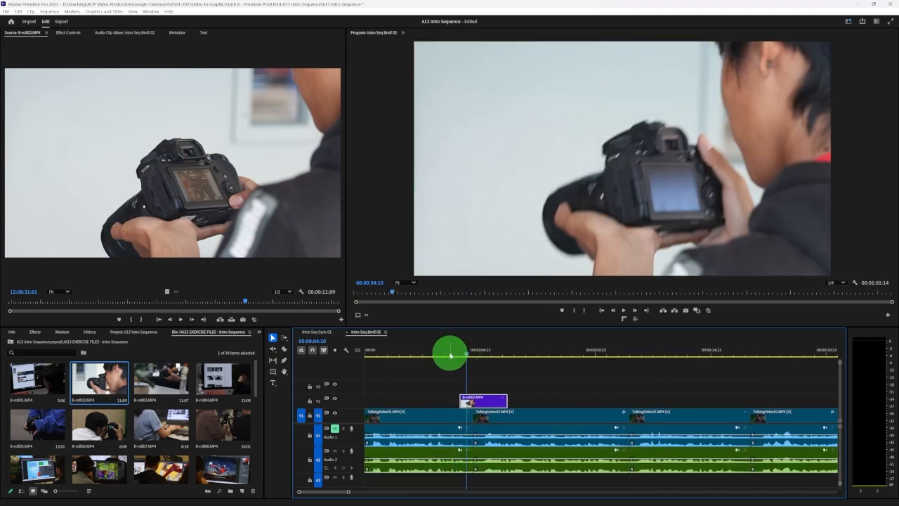
pyautogui.click(455, 353)
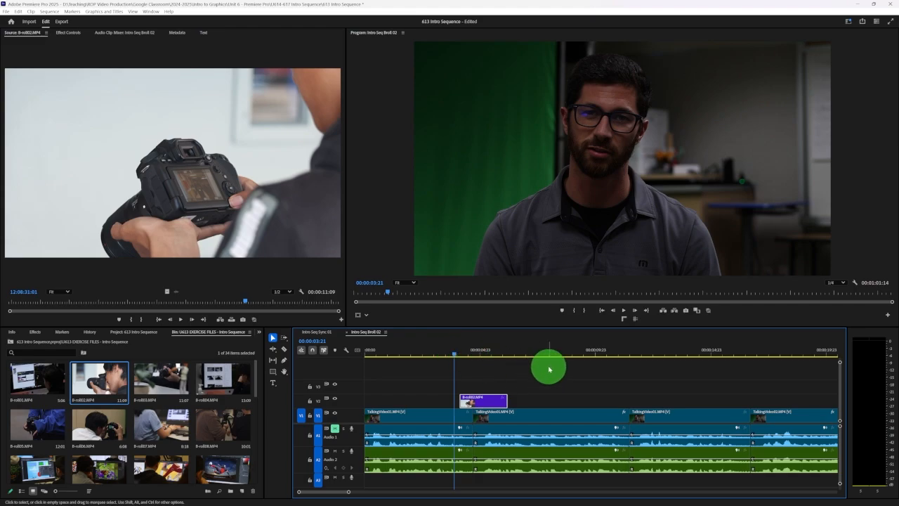
pyautogui.click(442, 353)
pyautogui.press('space')
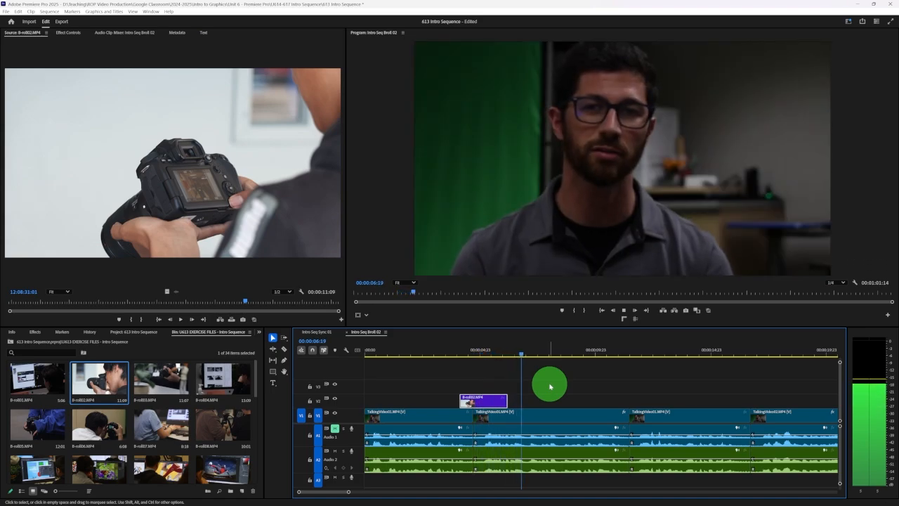
pyautogui.press('space')
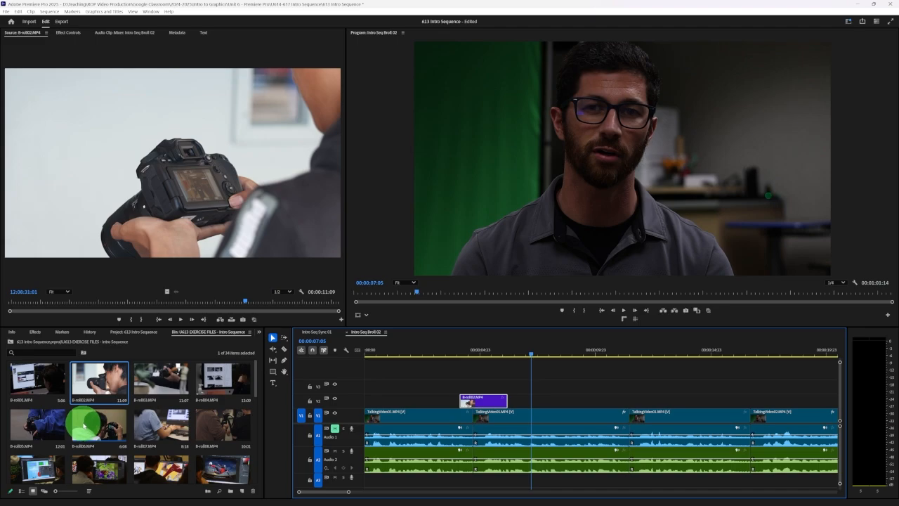
# Open B-roll06.MP4 from the exercise files bin in the source monitor
pyautogui.doubleClick(83, 425)
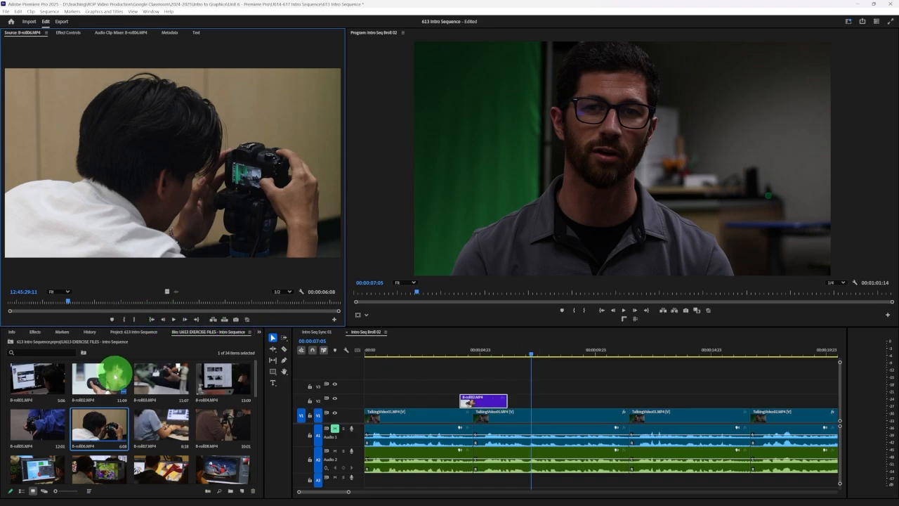
pyautogui.moveTo(90, 422); pyautogui.dragTo(528, 399)
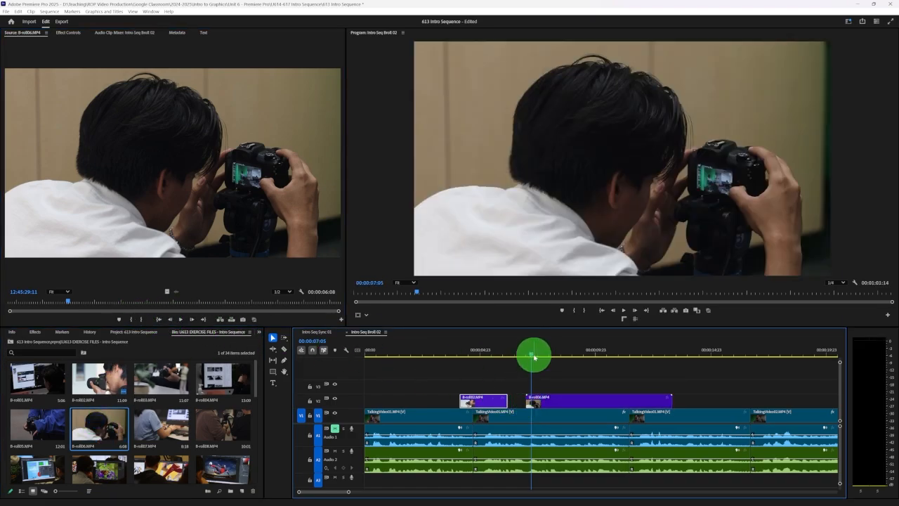
pyautogui.moveTo(533, 352); pyautogui.dragTo(574, 354)
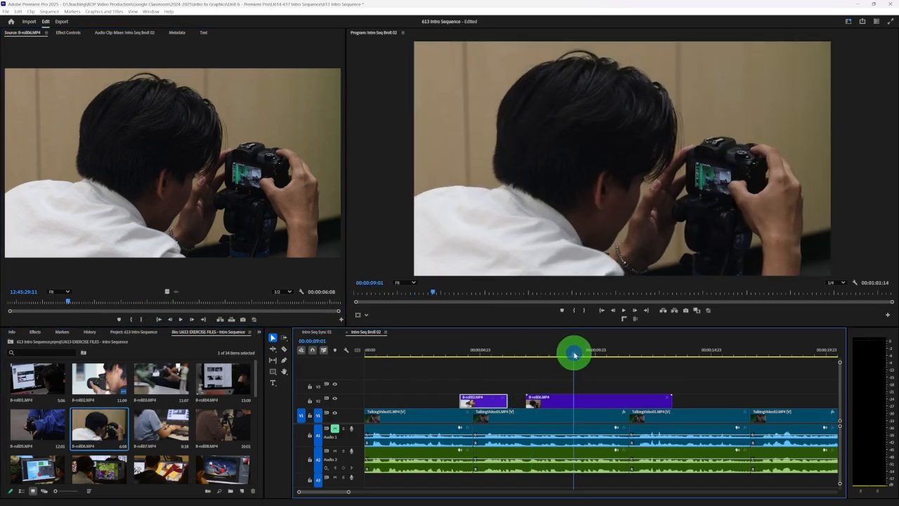
pyautogui.click(575, 402)
pyautogui.press('Delete')
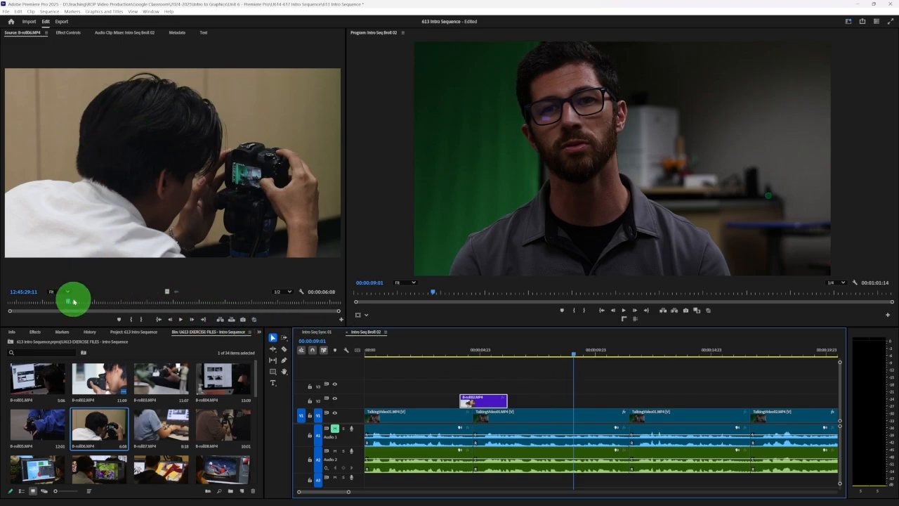
# Mark B-roll06.MP4 from 12:45:30:00 to 12:45:31:09 and place only its video on V2 directly after B-roll02.MP4
pyautogui.moveTo(69, 302); pyautogui.dragTo(87, 302)
pyautogui.press('space')
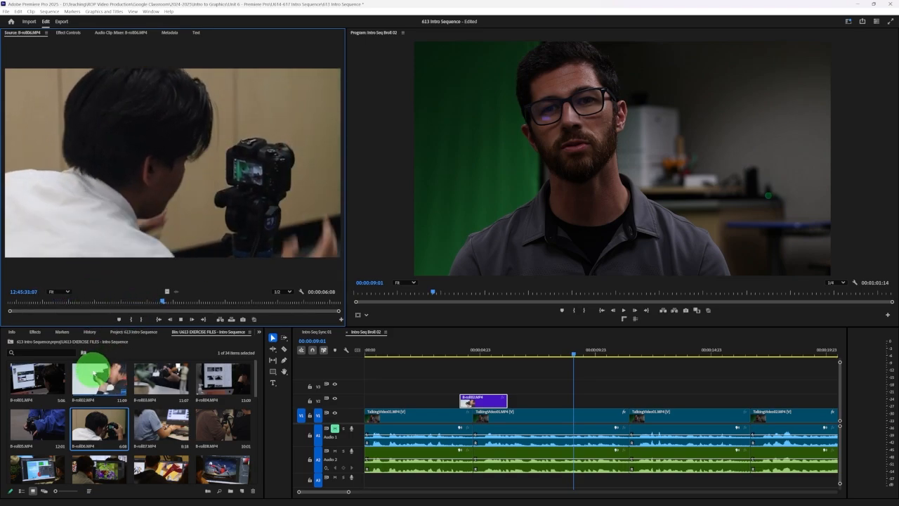
pyautogui.moveTo(168, 299); pyautogui.dragTo(99, 300)
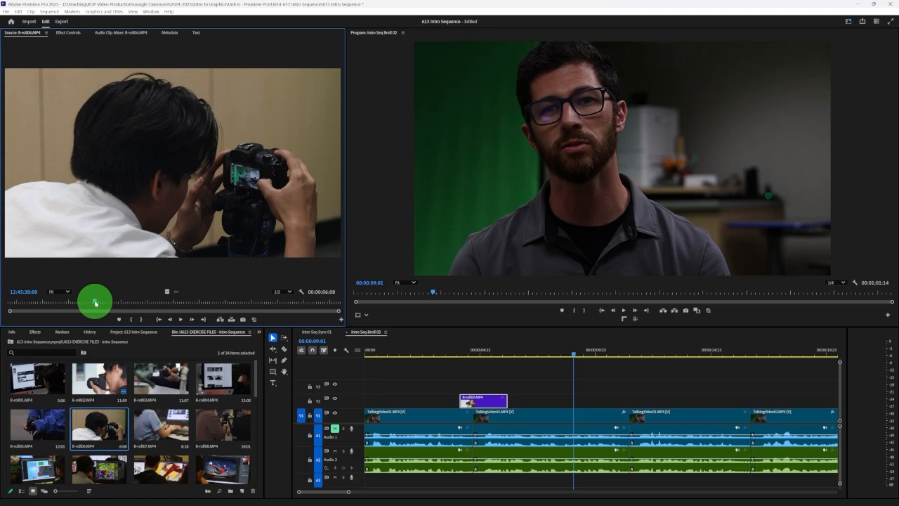
pyautogui.click(130, 319)
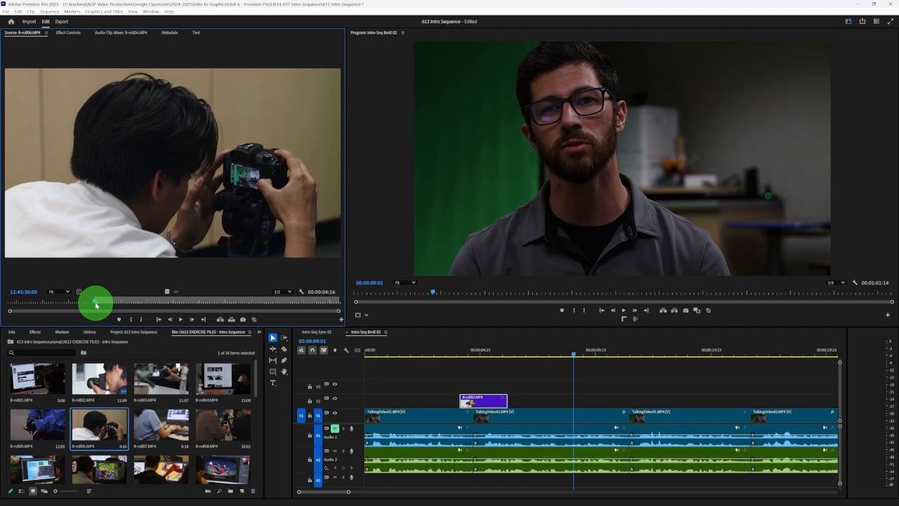
pyautogui.moveTo(95, 302); pyautogui.dragTo(166, 304)
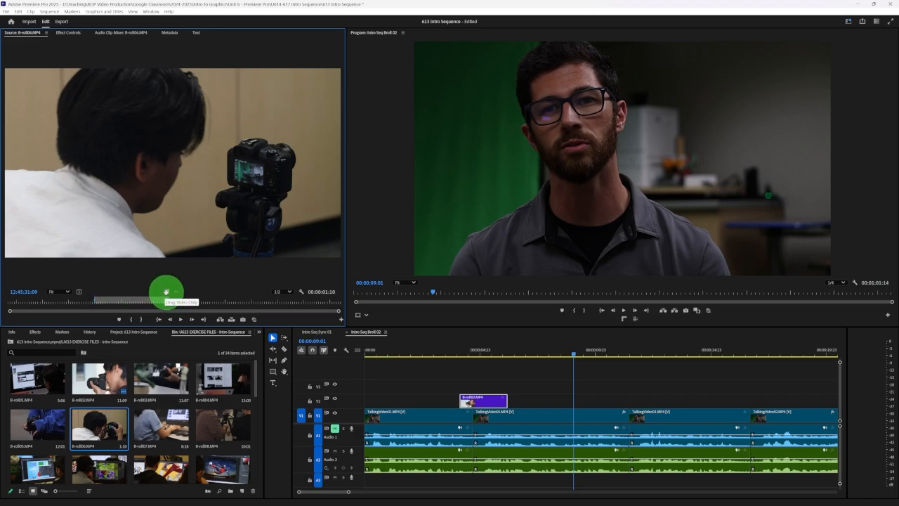
pyautogui.moveTo(167, 290); pyautogui.dragTo(508, 398)
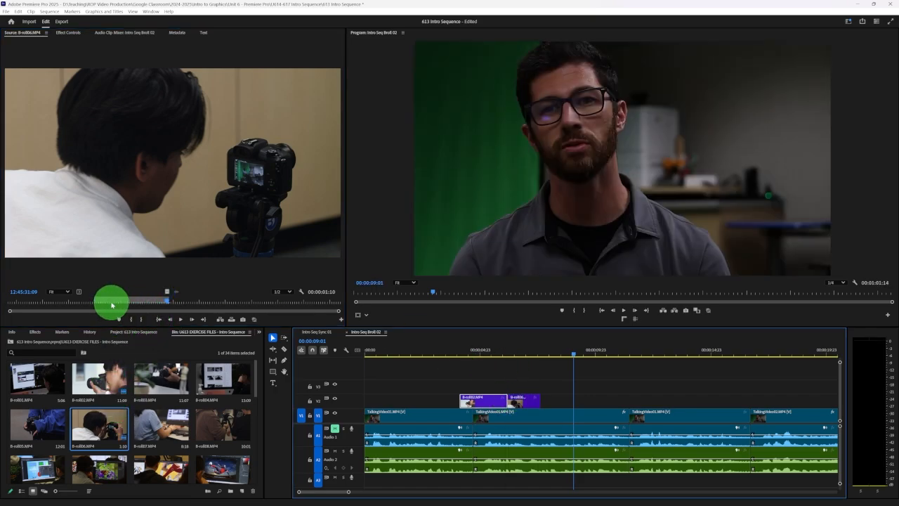
# Play the timeline across B-roll02.MP4 and B-roll06.MP4 to review the two consecutive clips
pyautogui.click(435, 348)
pyautogui.press('space')
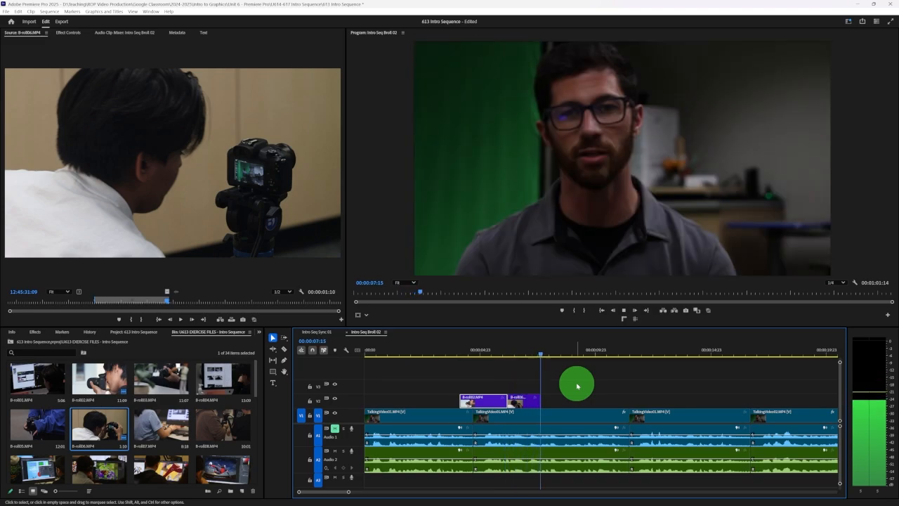
pyautogui.press('space')
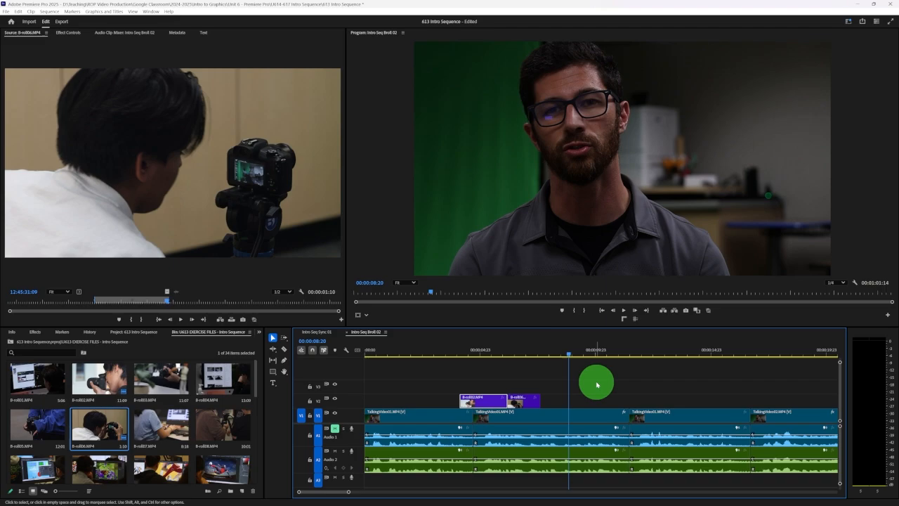
# Swap the two B-roll clips on V2 so that B-roll06.MP4 comes before B-roll02.MP4
pyautogui.hscroll(2, 598, 390)
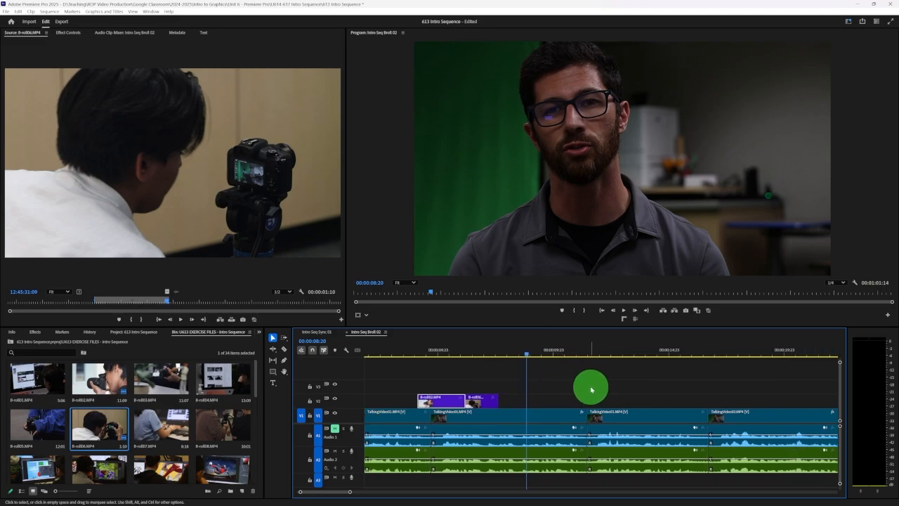
pyautogui.hscroll(1, 551, 398)
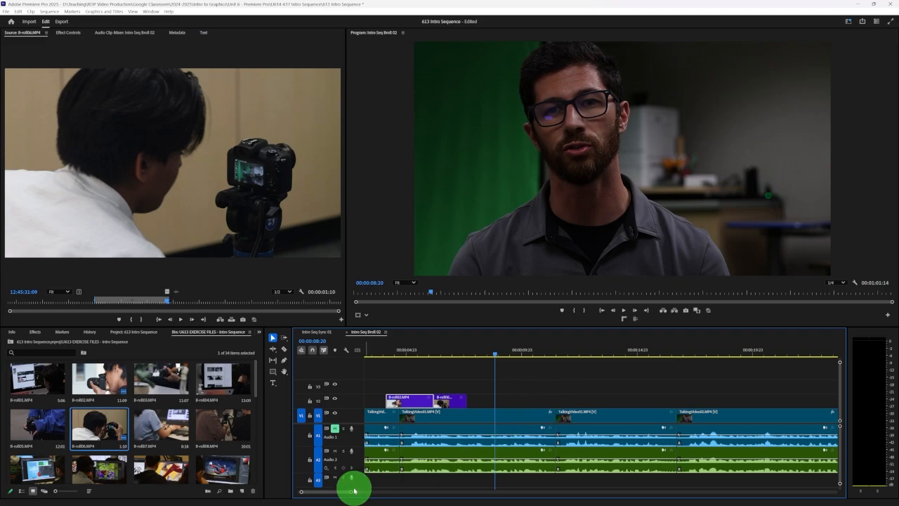
pyautogui.moveTo(351, 494); pyautogui.dragTo(381, 491)
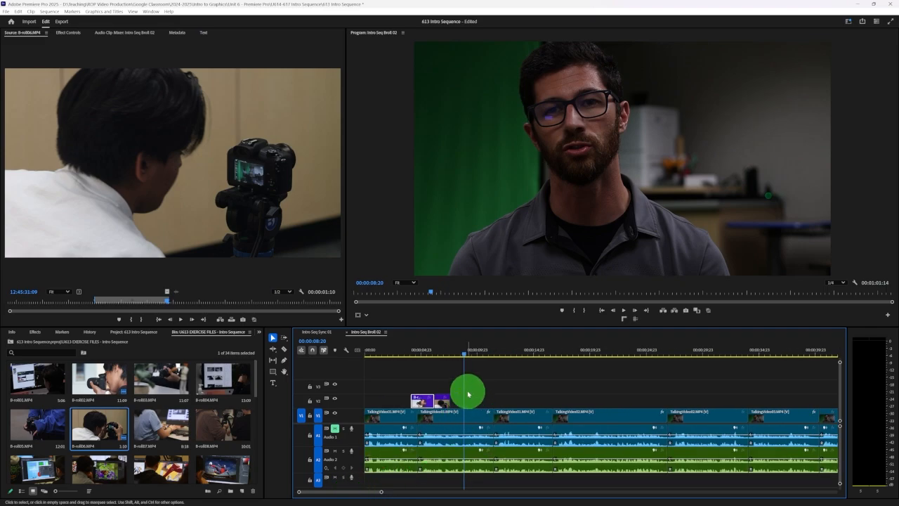
pyautogui.click(424, 395)
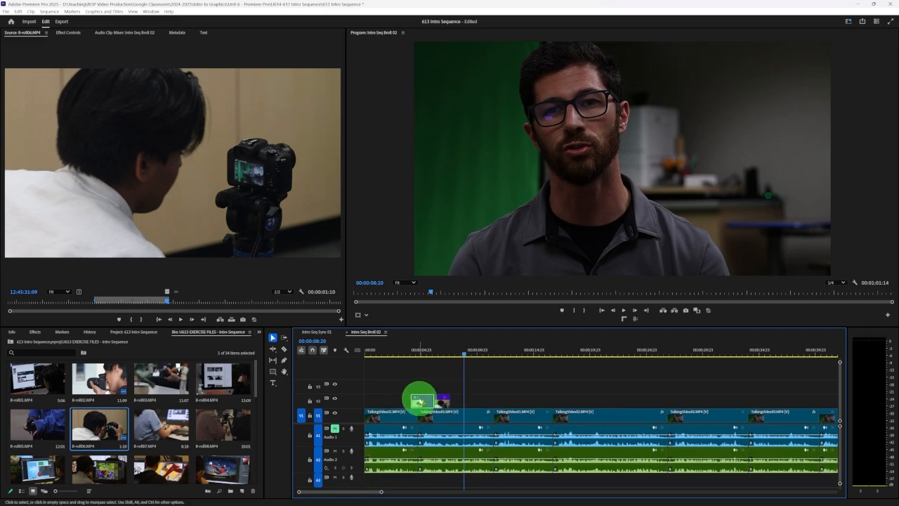
pyautogui.moveTo(420, 401); pyautogui.dragTo(439, 403)
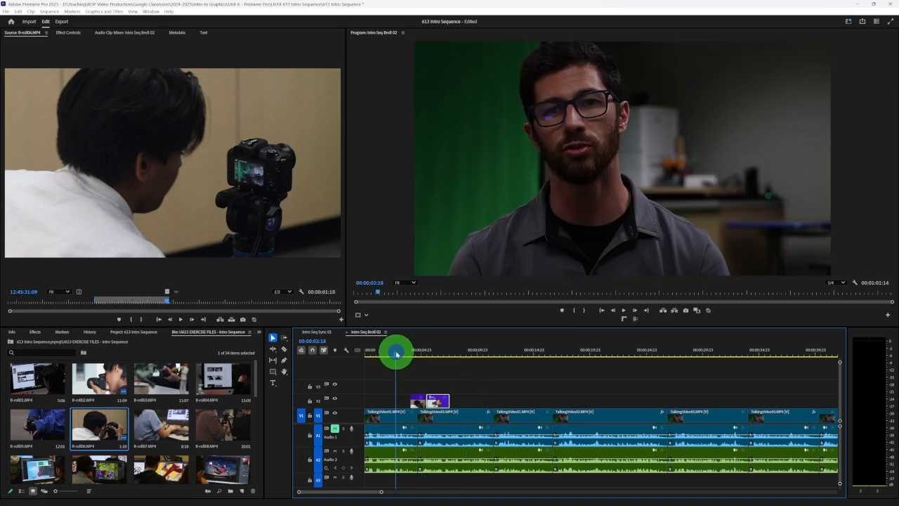
# Play the swapped B-roll clips and park the playhead at the cut between them
pyautogui.press('space')
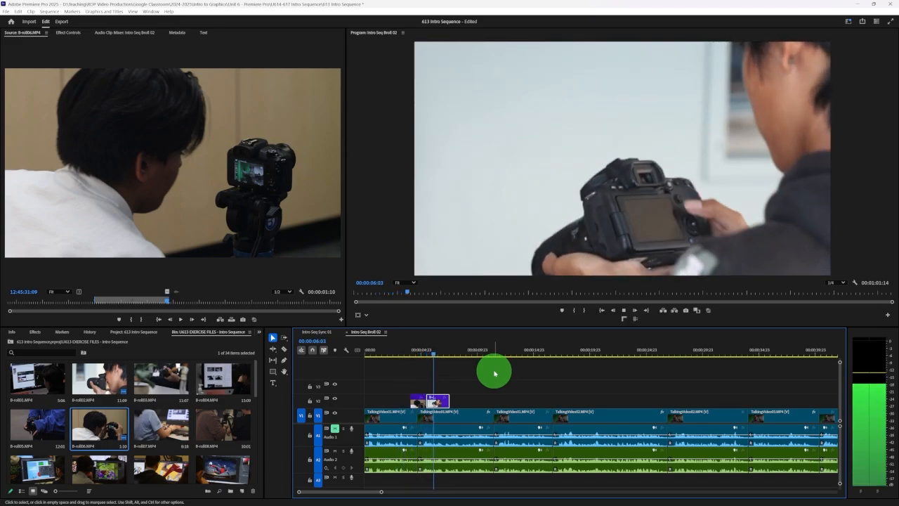
pyautogui.press('space')
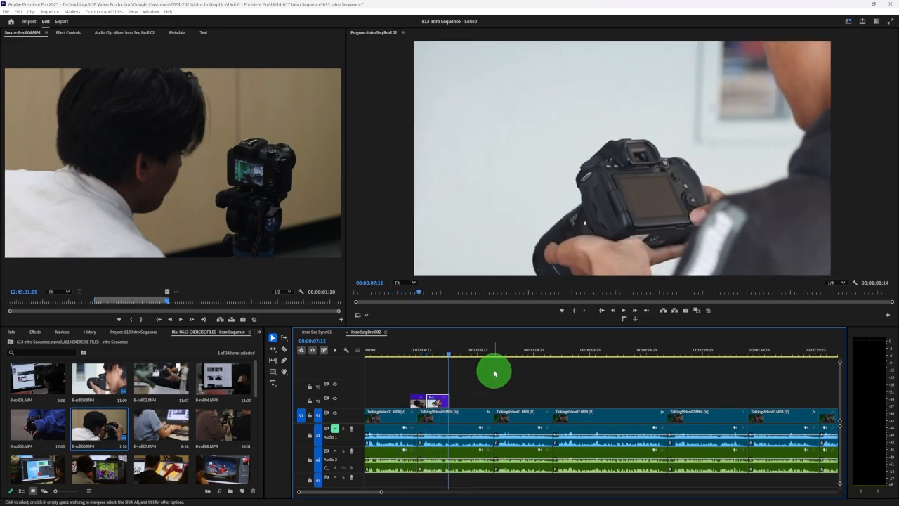
pyautogui.click(427, 356)
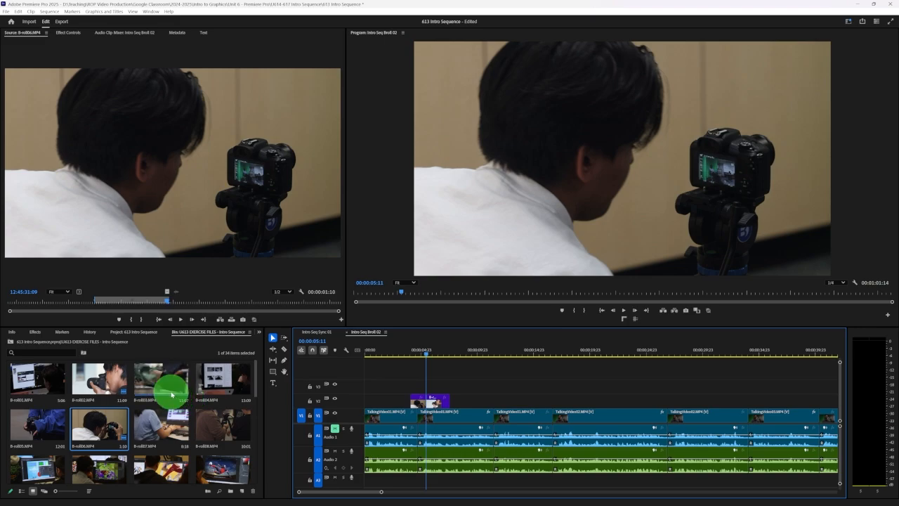
pyautogui.scroll(-4, 168, 397)
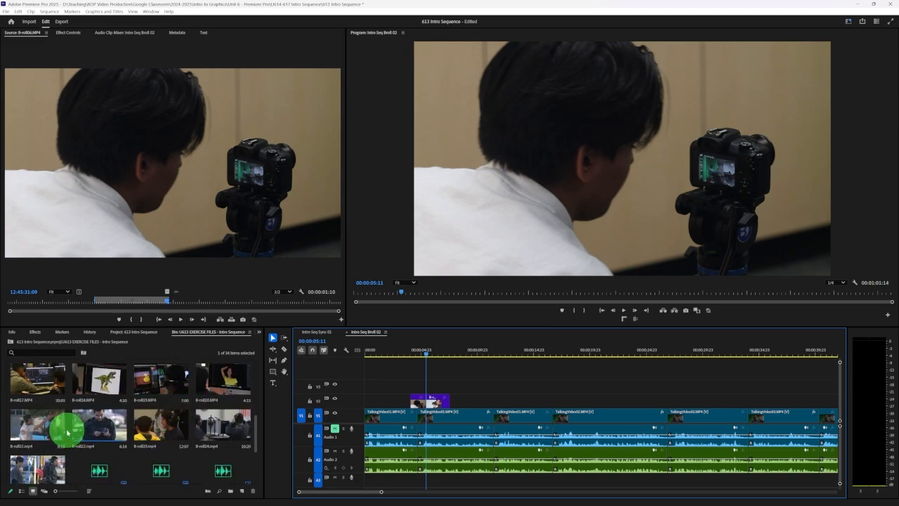
pyautogui.scroll(4, 68, 425)
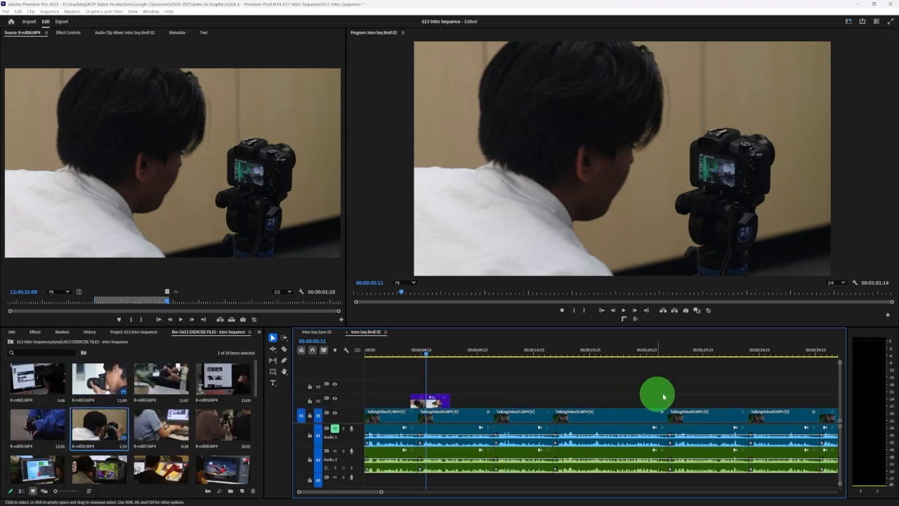
pyautogui.hscroll(2, 590, 388)
pyautogui.hscroll(4, 590, 388)
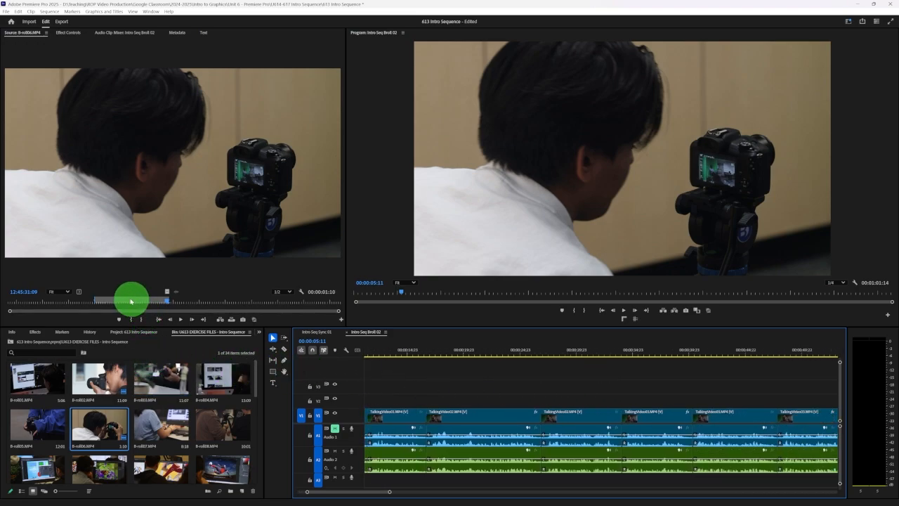
pyautogui.moveTo(164, 304)
pyautogui.mouseDown()
pyautogui.moveTo(271, 305)
pyautogui.moveTo(156, 304)
pyautogui.mouseUp()
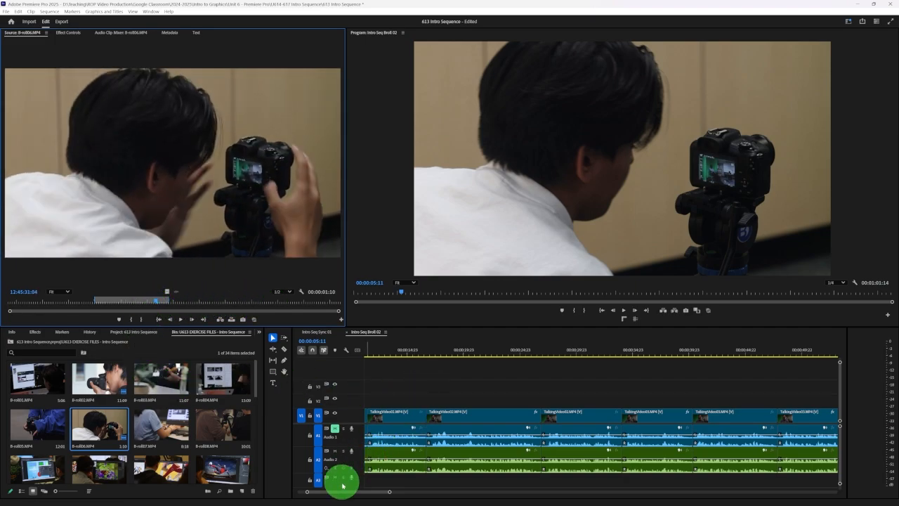
pyautogui.moveTo(347, 492); pyautogui.dragTo(331, 485)
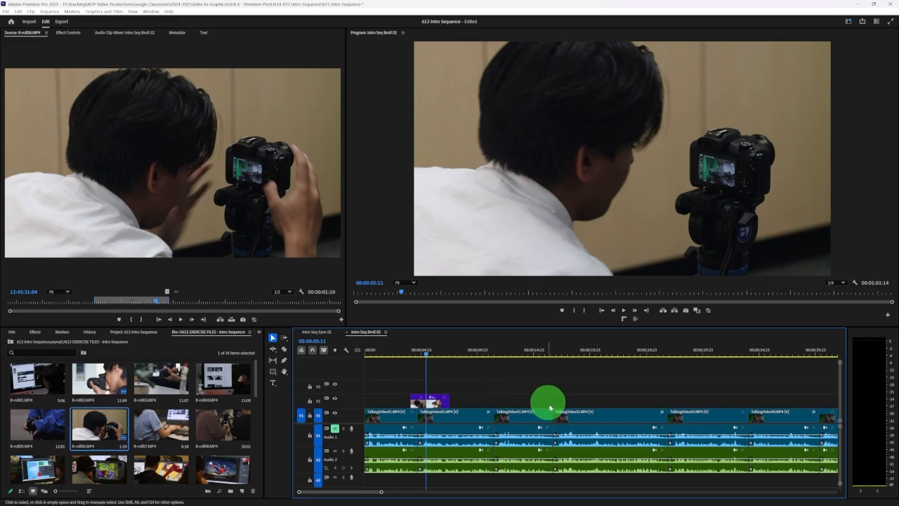
# Move B-roll02.MP4 on V2 to start at about 00:00:08:00, leaving a gap after B-roll06.MP4, and play that section
pyautogui.moveTo(436, 404); pyautogui.dragTo(474, 401)
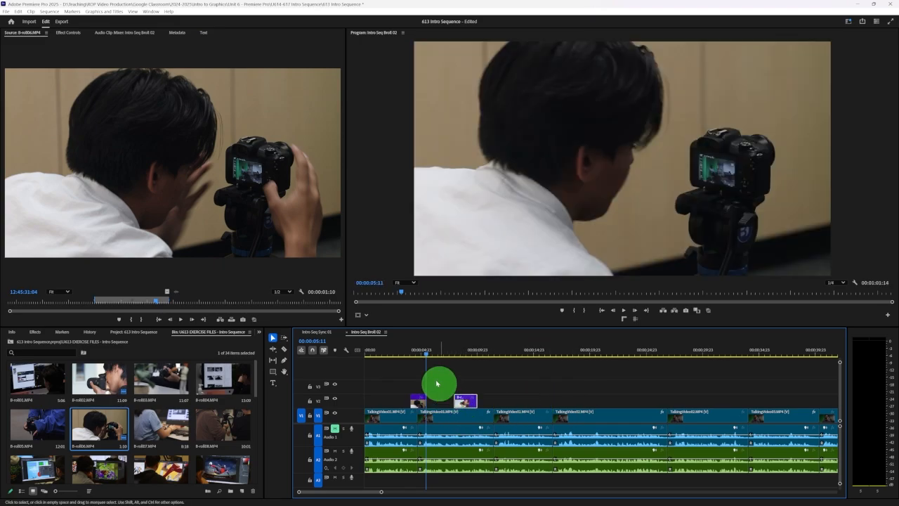
pyautogui.click(401, 351)
pyautogui.press('space')
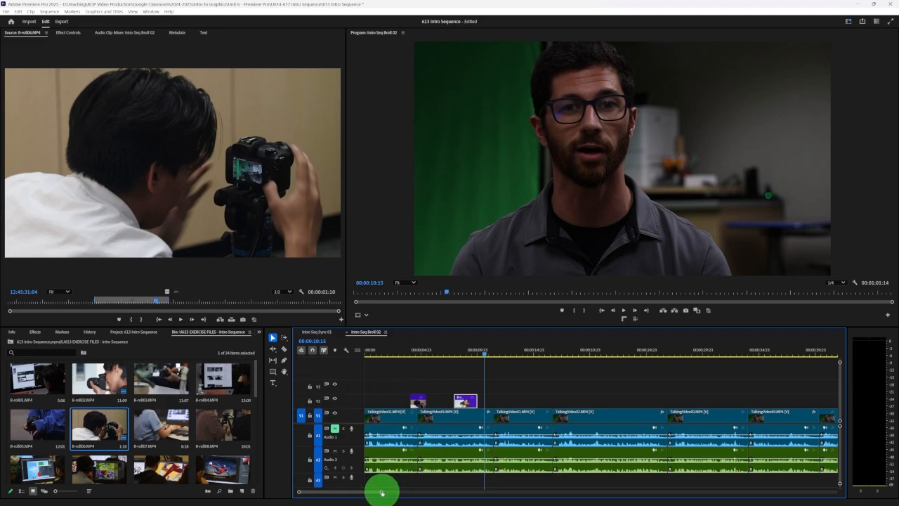
# Place short B-roll excerpts on V2 above the third and fourth talking-head clips
pyautogui.moveTo(381, 492); pyautogui.dragTo(400, 492)
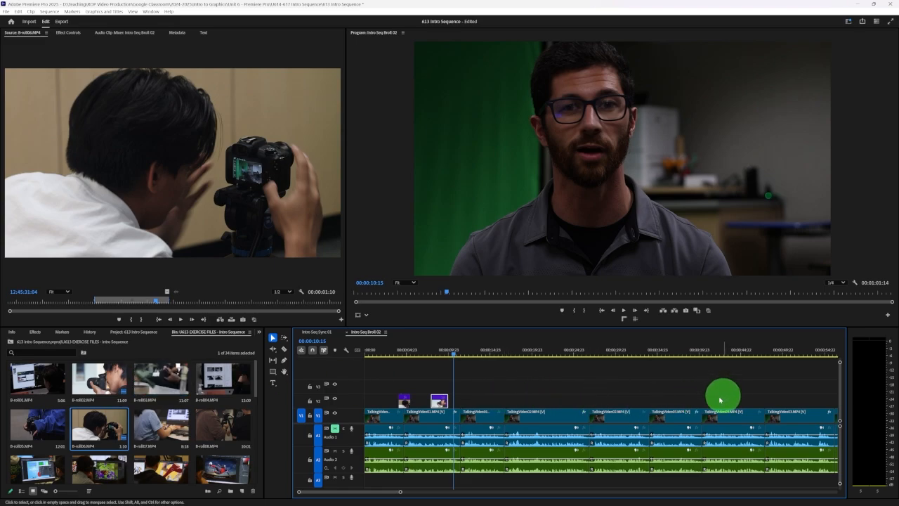
pyautogui.moveTo(400, 492); pyautogui.dragTo(401, 492)
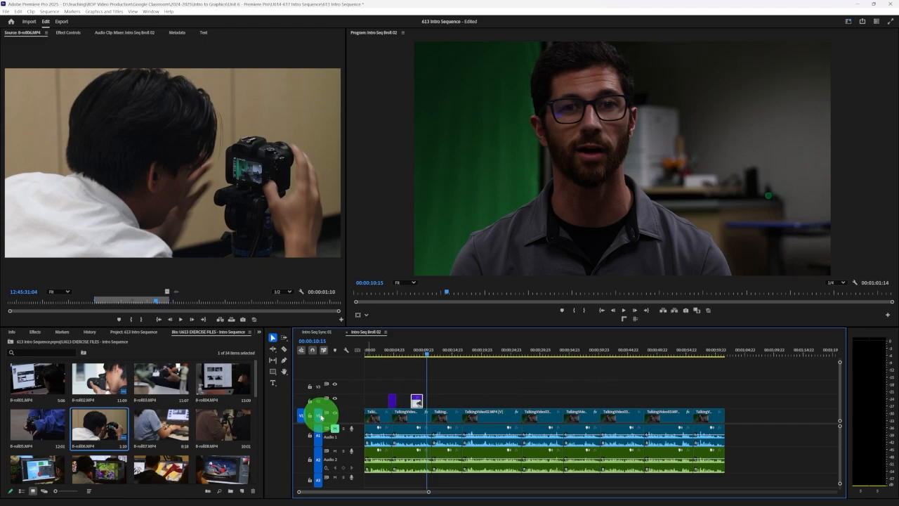
pyautogui.doubleClick(161, 424)
pyautogui.scroll(-1, 161, 424)
pyautogui.moveTo(172, 162)
pyautogui.mouseDown()
pyautogui.moveTo(450, 400)
pyautogui.moveTo(487, 400)
pyautogui.mouseUp()
# Position a 00:00:01:09 excerpt of B-roll24.mp4 on V2 at 00:00:44:09 and place an excerpt of the playground clip directly after it
pyautogui.doubleClick(223, 425)
pyautogui.scroll(-3, 201, 415)
pyautogui.doubleClick(223, 425)
pyautogui.moveTo(172, 161); pyautogui.dragTo(566, 401)
pyautogui.moveTo(565, 400); pyautogui.dragTo(630, 403)
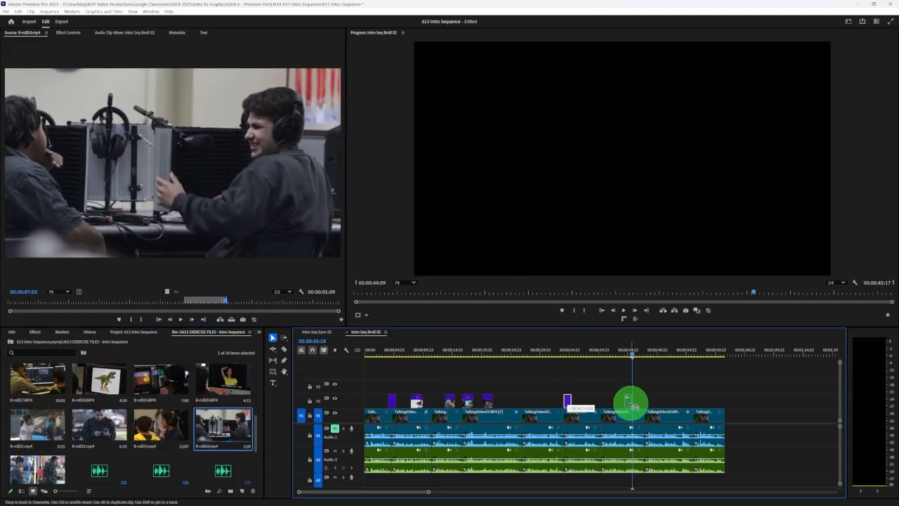
pyautogui.doubleClick(37, 469)
pyautogui.moveTo(172, 161)
pyautogui.mouseDown()
pyautogui.moveTo(638, 400)
pyautogui.moveTo(517, 403)
pyautogui.moveTo(525, 400)
pyautogui.mouseUp()
# Open B-roll13.MP4 in the source monitor and place a short excerpt on V2 in the second half of the sequence
pyautogui.doubleClick(161, 378)
pyautogui.doubleClick(38, 379)
pyautogui.doubleClick(99, 424)
pyautogui.click(105, 302)
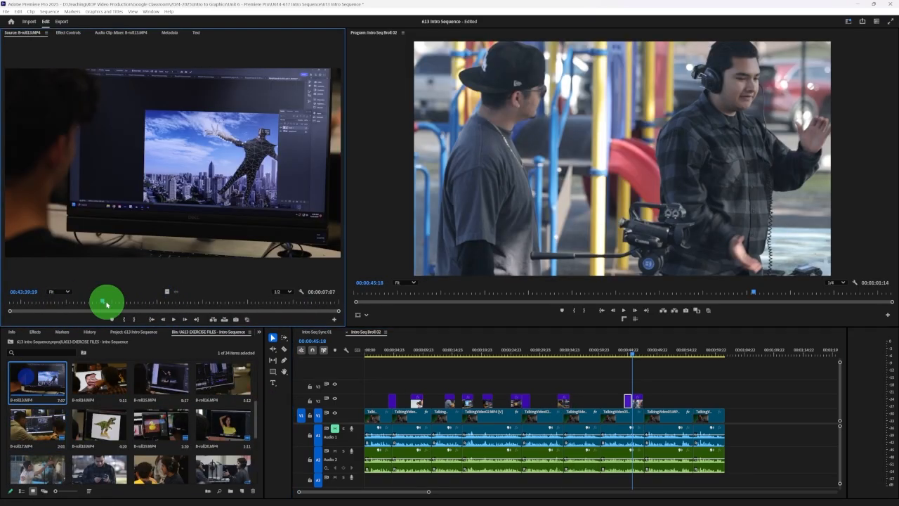
pyautogui.moveTo(172, 161)
pyautogui.mouseDown()
pyautogui.moveTo(600, 401)
pyautogui.moveTo(690, 401)
pyautogui.moveTo(671, 401)
pyautogui.mouseUp()
# Mark a 00:00:01:12 section of B-roll18.MP4 and position the last B-roll clip on V2 over the cut to the final talking-head clip
pyautogui.doubleClick(99, 424)
pyautogui.doubleClick(99, 469)
pyautogui.click(68, 302)
pyautogui.press('i')
pyautogui.press('space')
pyautogui.press('o')
pyautogui.moveTo(689, 401); pyautogui.dragTo(692, 401)
pyautogui.press('space')
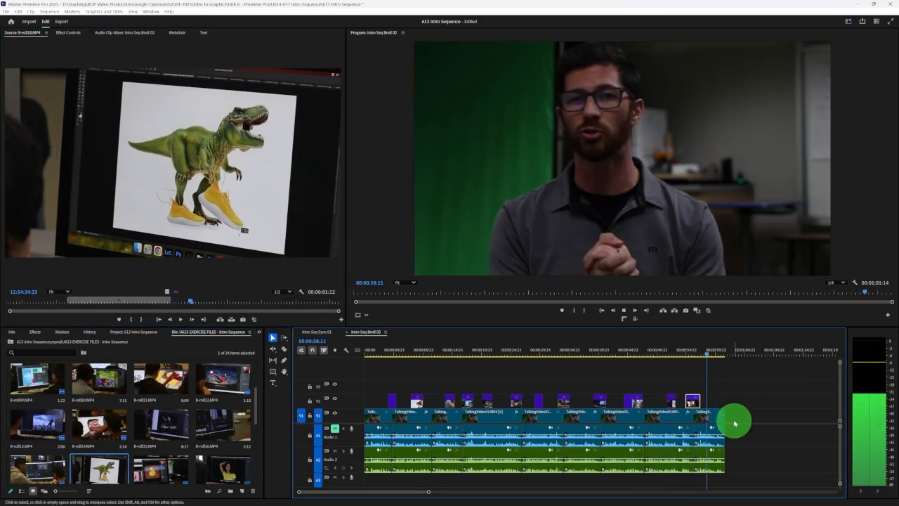
# Play the timeline from 00:00:43:09 across the B-roll clips on V2 to check how they cover the talking-head footage
pyautogui.click(387, 354)
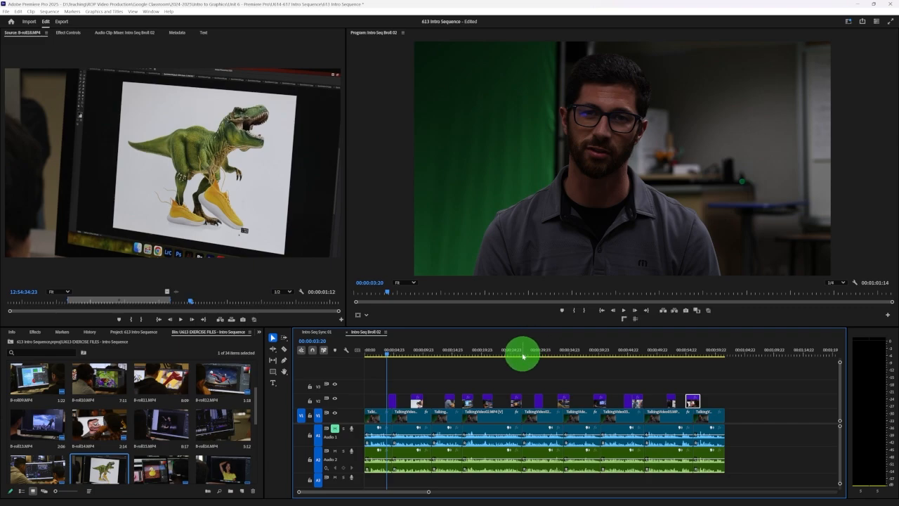
pyautogui.click(619, 352)
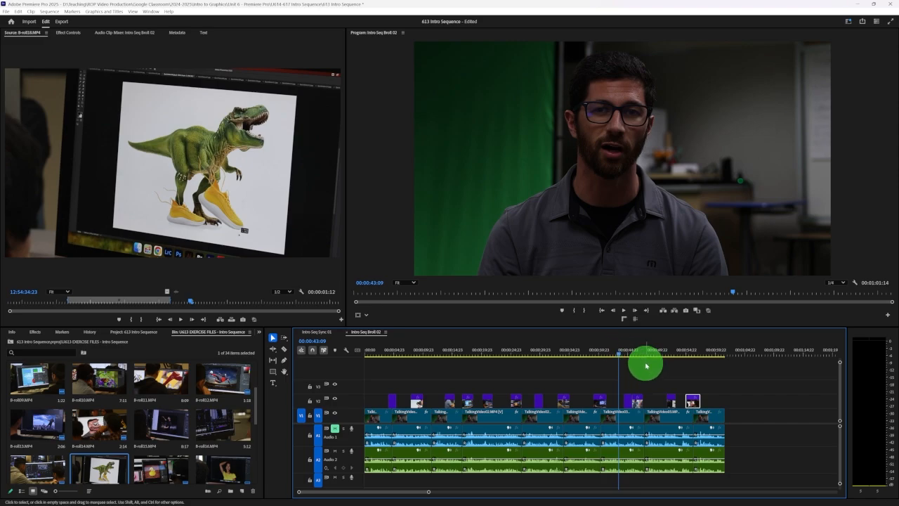
pyautogui.press('space')
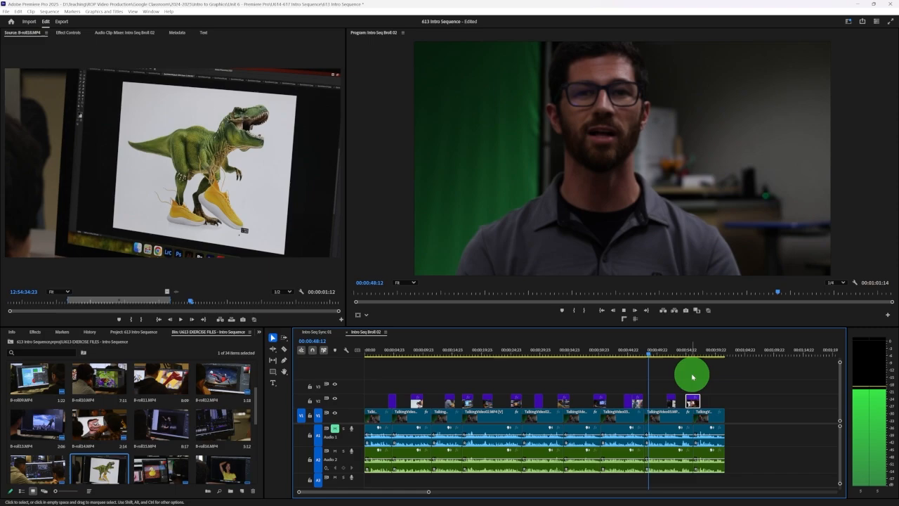
pyautogui.press('space')
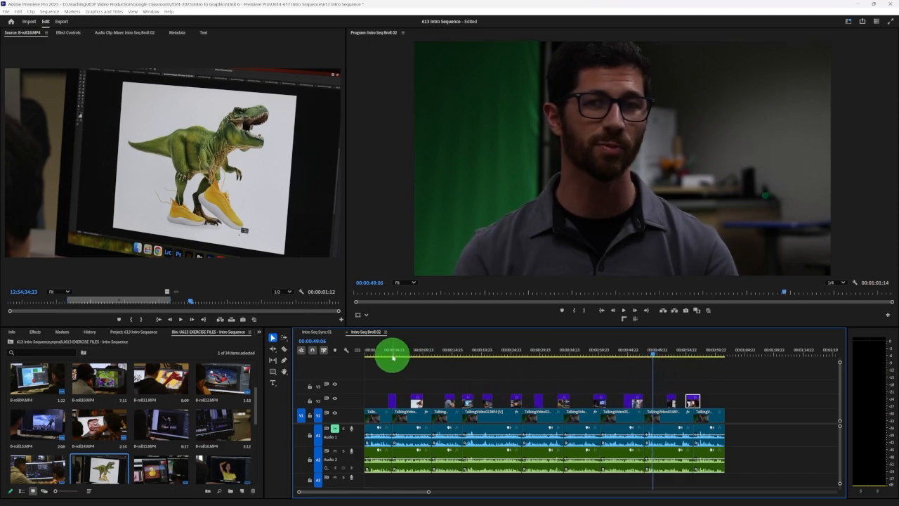
# Scrub through the sequence, play the section from 00:00:31:22, and preview the earlier B-roll clips on V2 back to 00:00:05:10 to check their spacing
pyautogui.moveTo(391, 355); pyautogui.dragTo(715, 384)
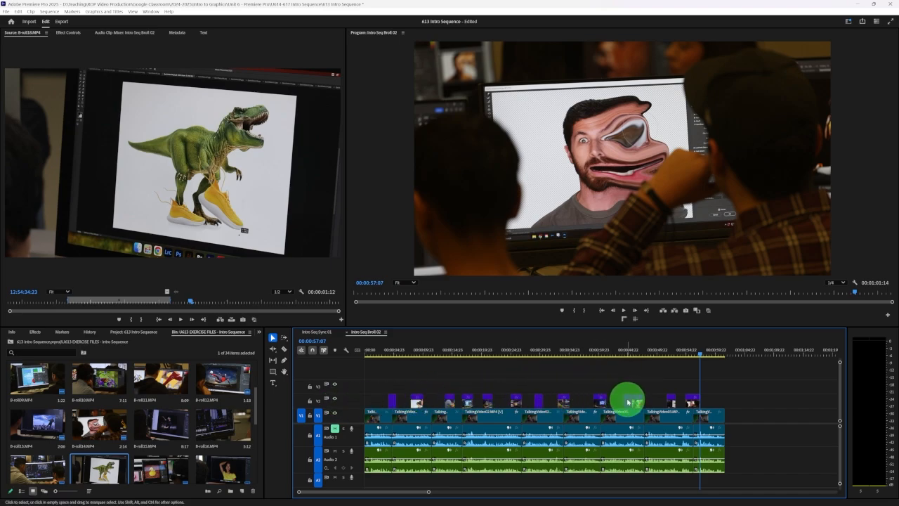
pyautogui.click(552, 350)
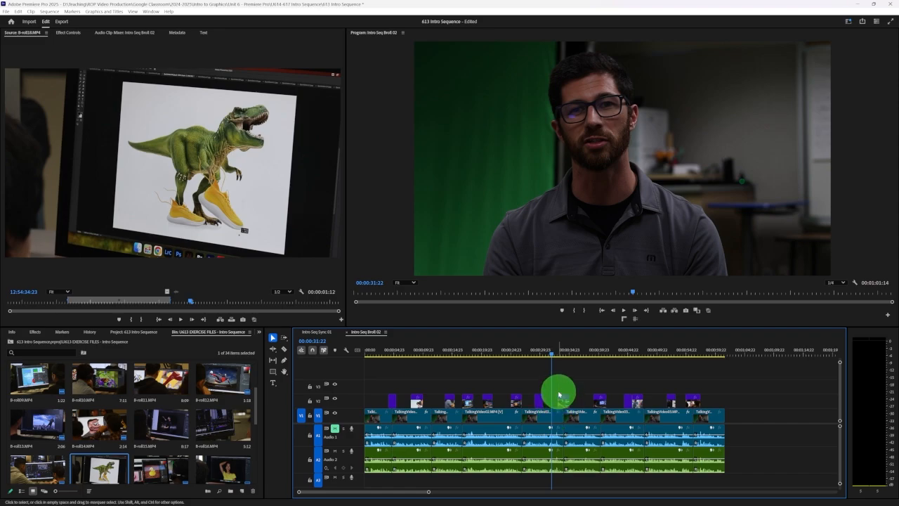
pyautogui.press('space')
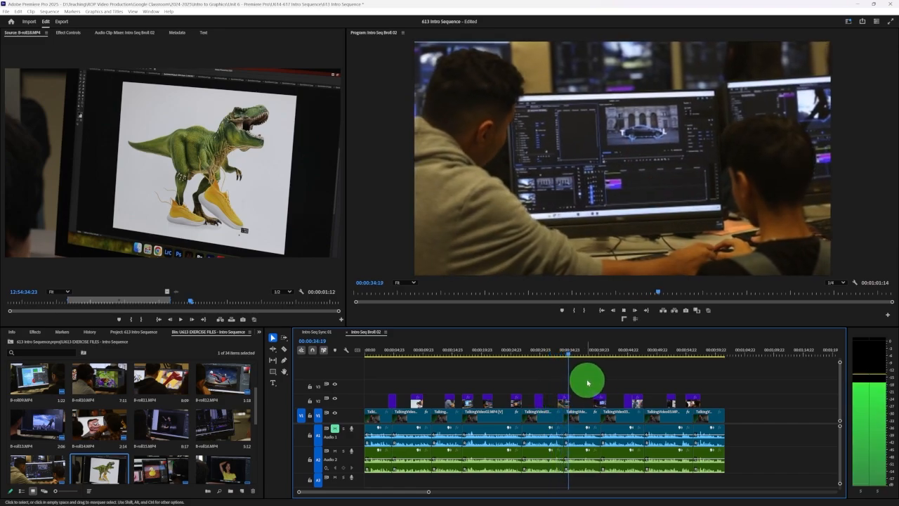
pyautogui.press('space')
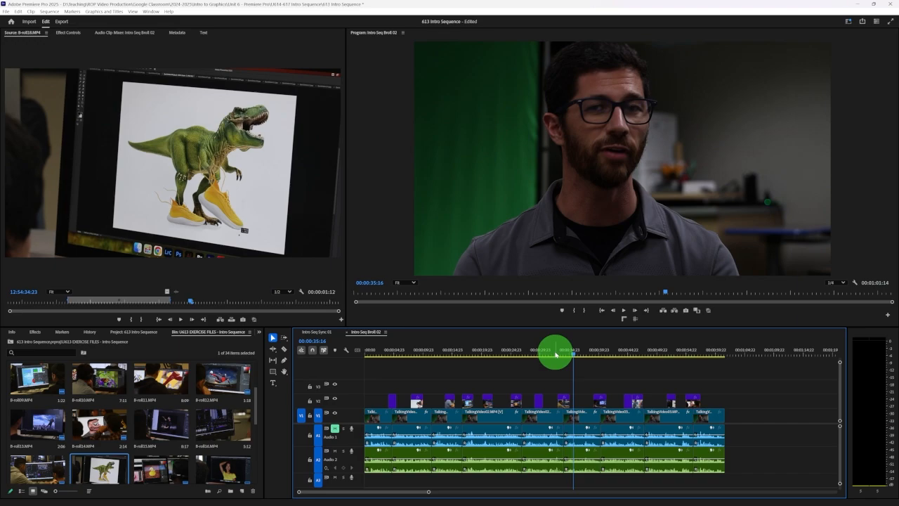
pyautogui.moveTo(555, 353); pyautogui.dragTo(487, 355)
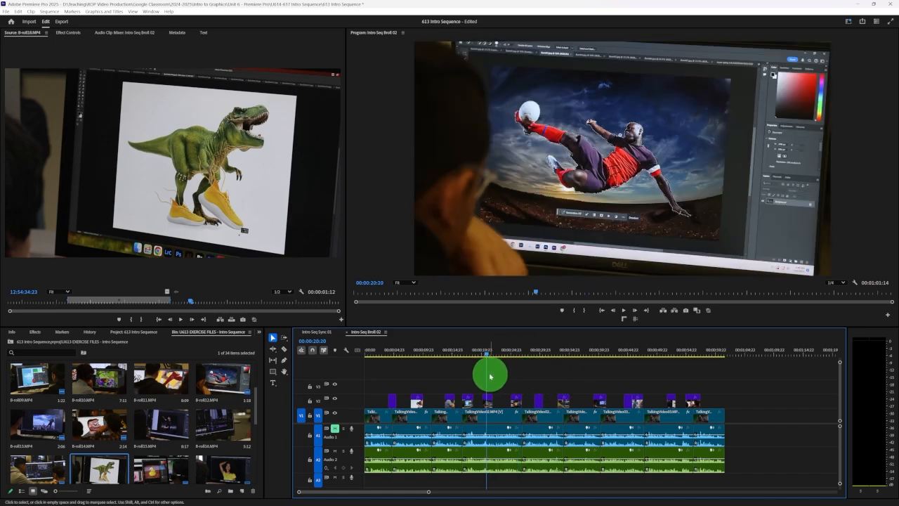
pyautogui.click(467, 350)
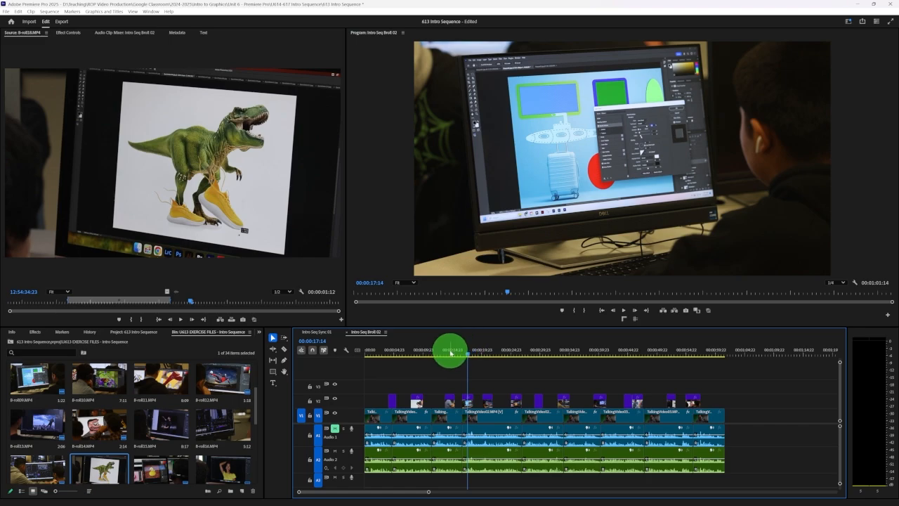
pyautogui.click(450, 353)
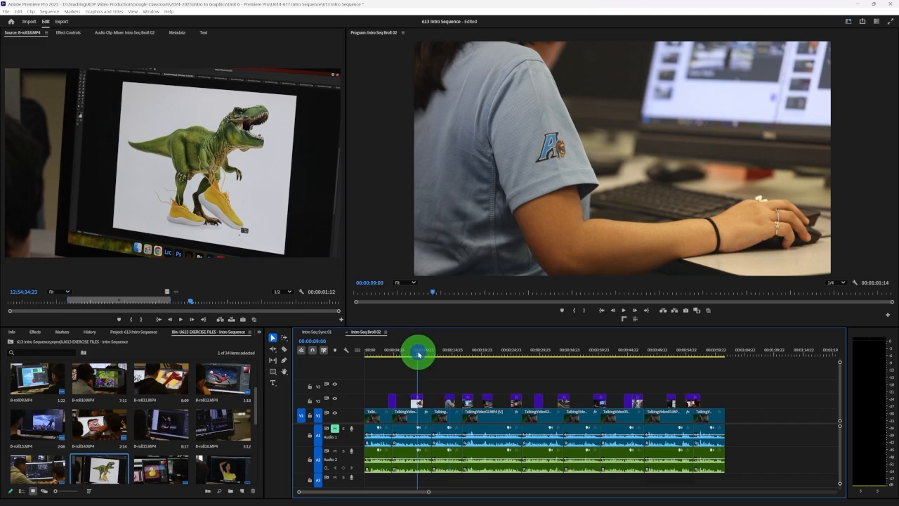
pyautogui.click(396, 352)
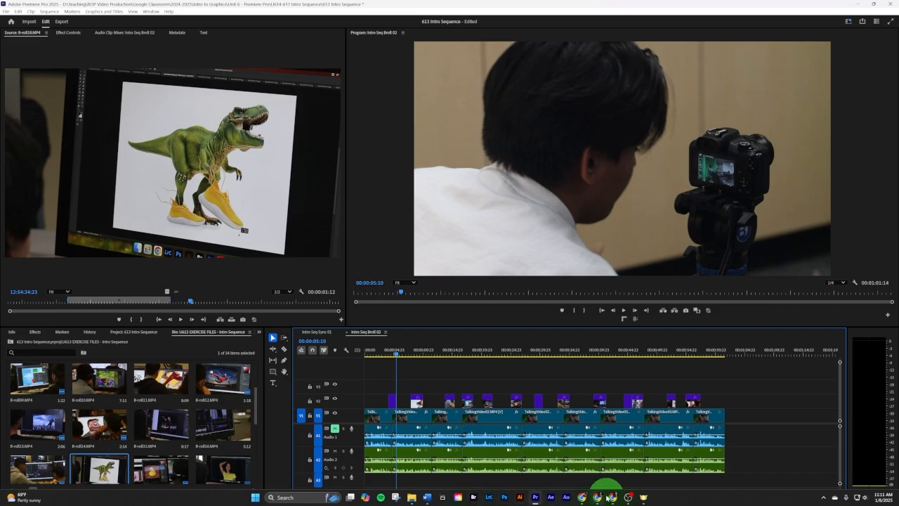
# Switch to Google Chrome and review the U614 assignment's instruction about saving and exporting the project
pyautogui.click(596, 496)
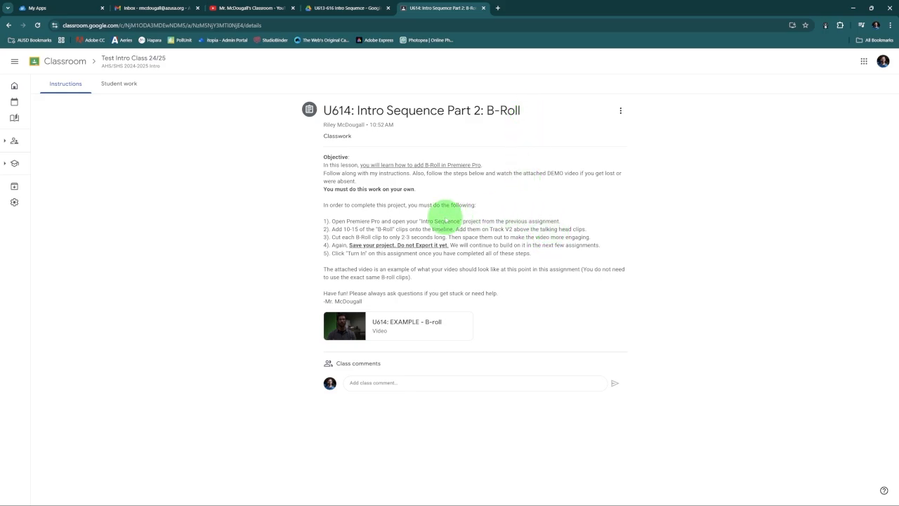
pyautogui.moveTo(347, 245); pyautogui.dragTo(448, 245)
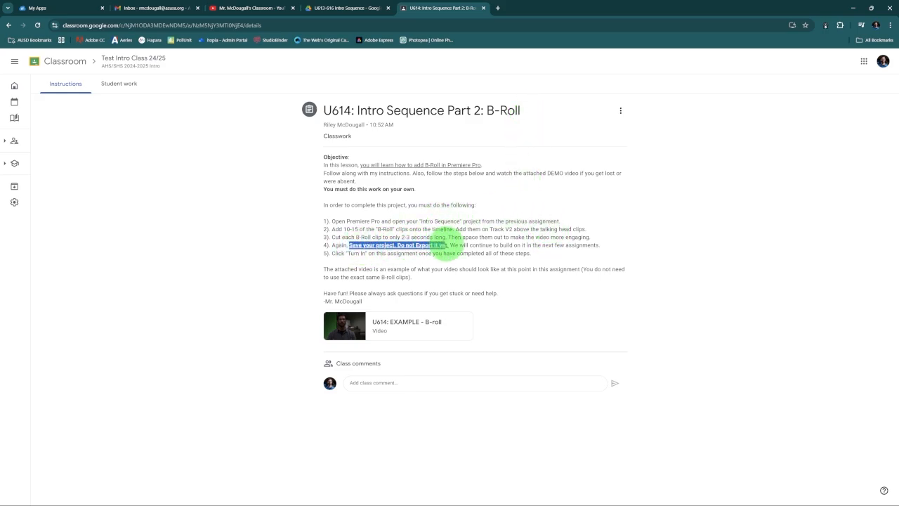
pyautogui.click(552, 305)
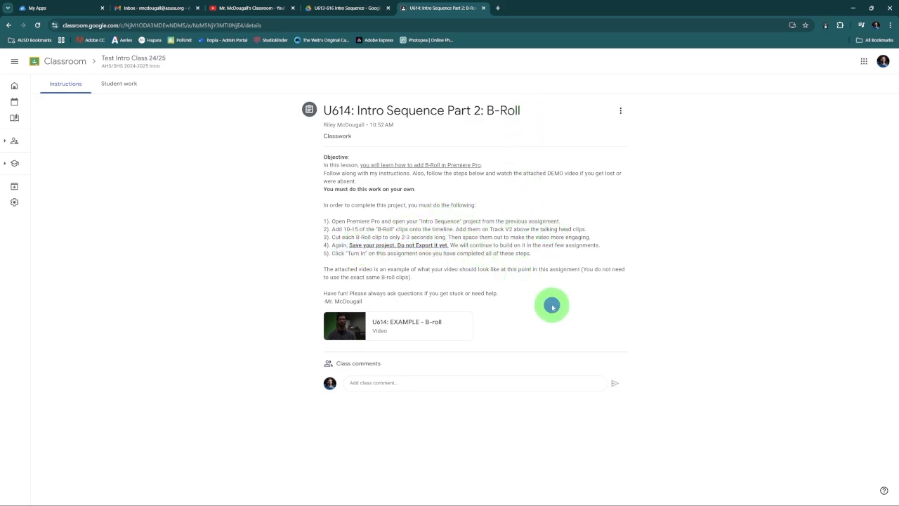
# Return to Premiere Pro and save the Intro Sequence project
pyautogui.click(536, 497)
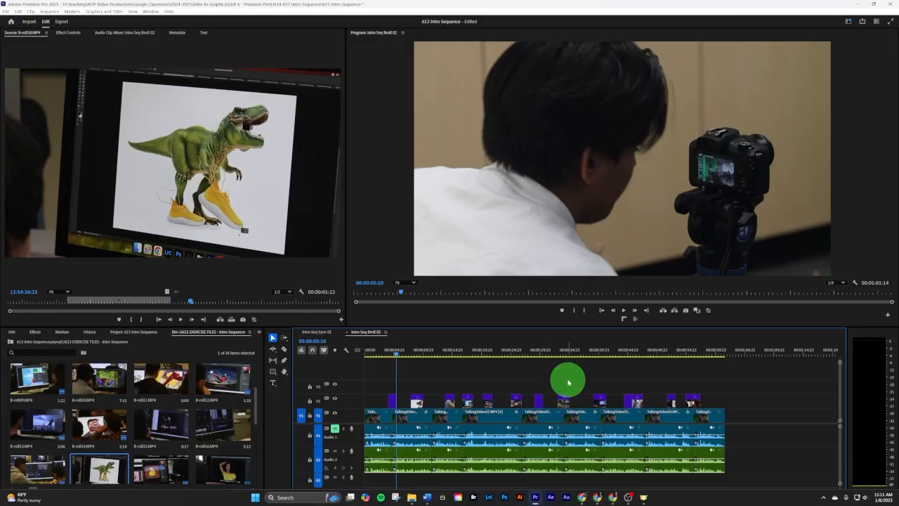
pyautogui.hotkey('ctrl', 's')
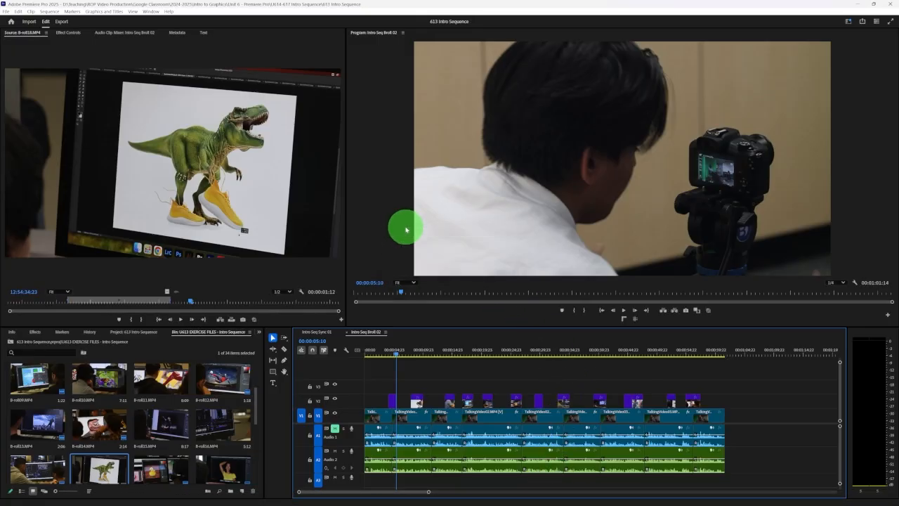